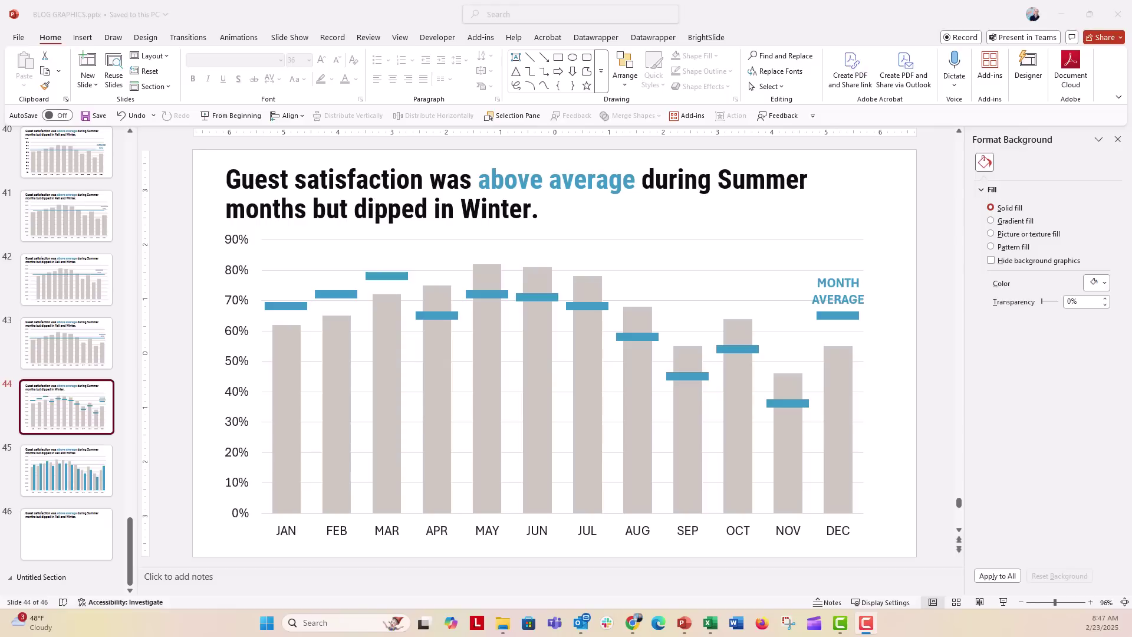
pyautogui.click(93, 471)
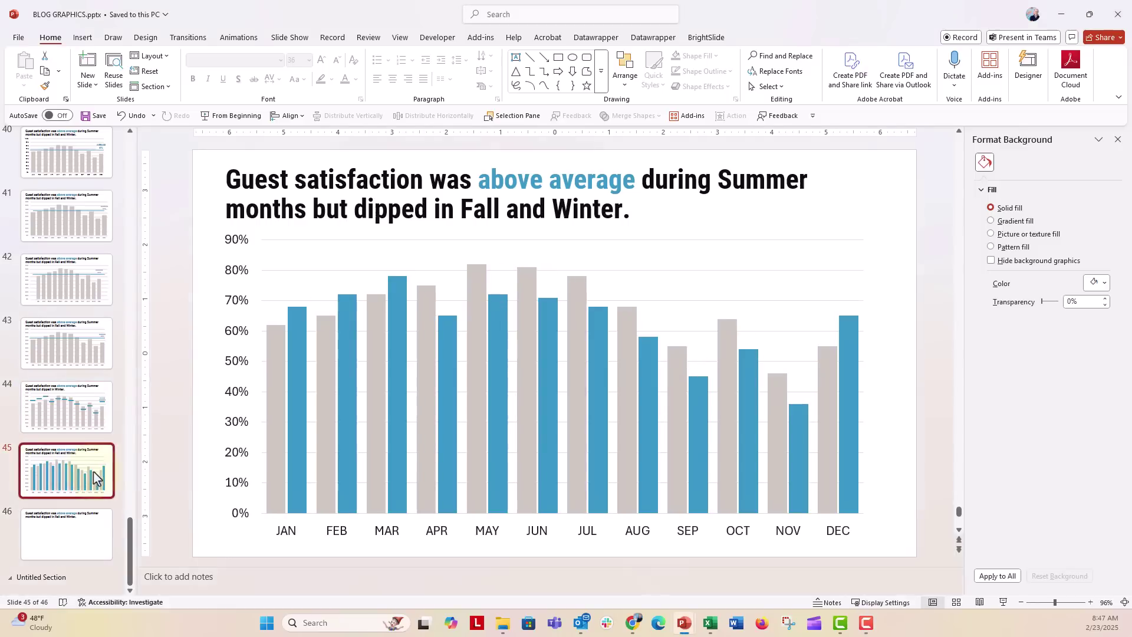
pyautogui.moveTo(296, 361)
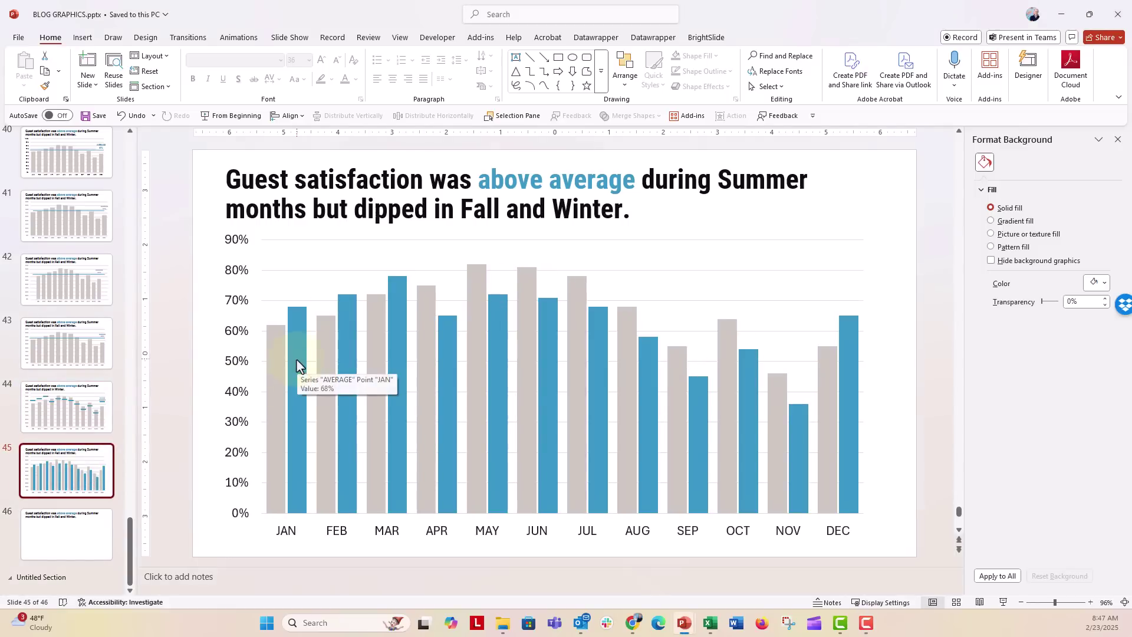
pyautogui.click(274, 375)
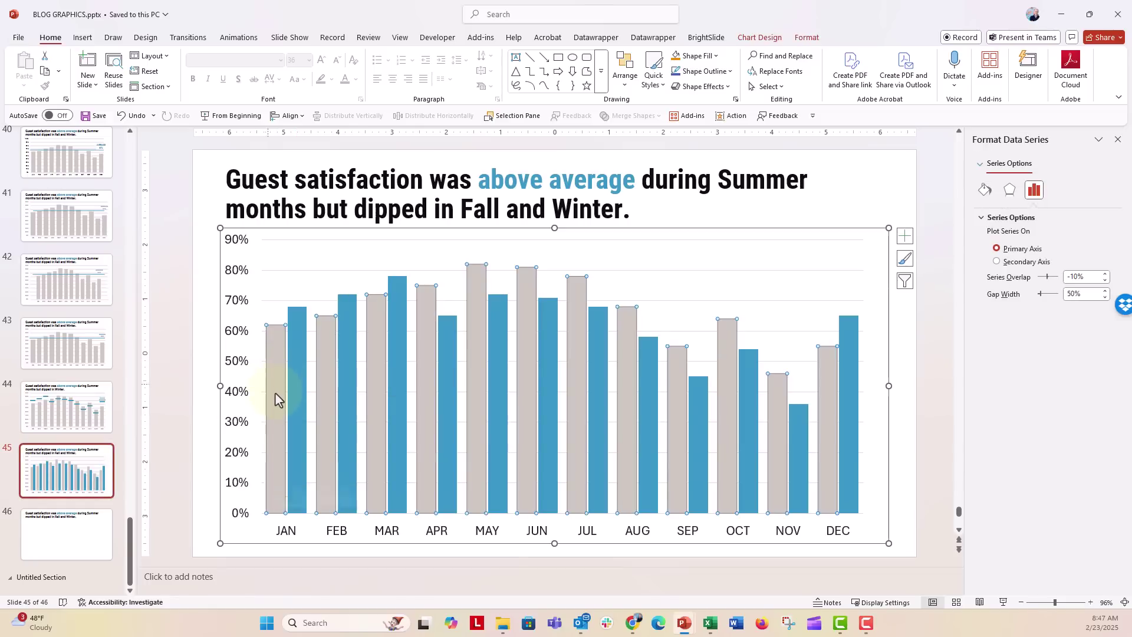
pyautogui.click(301, 385)
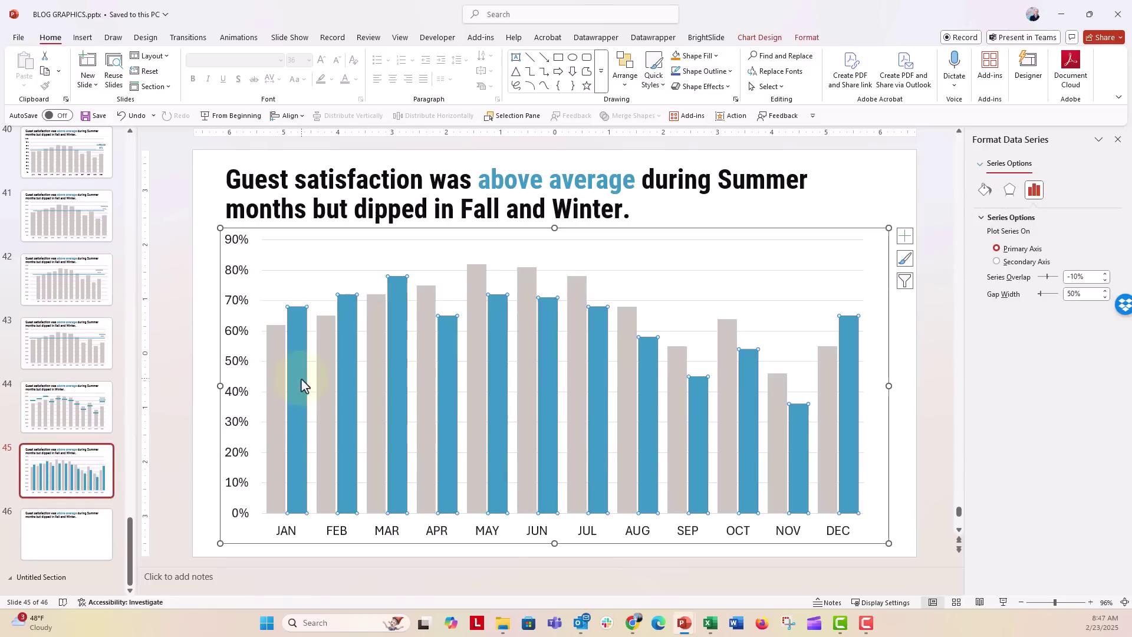
pyautogui.moveTo(344, 401)
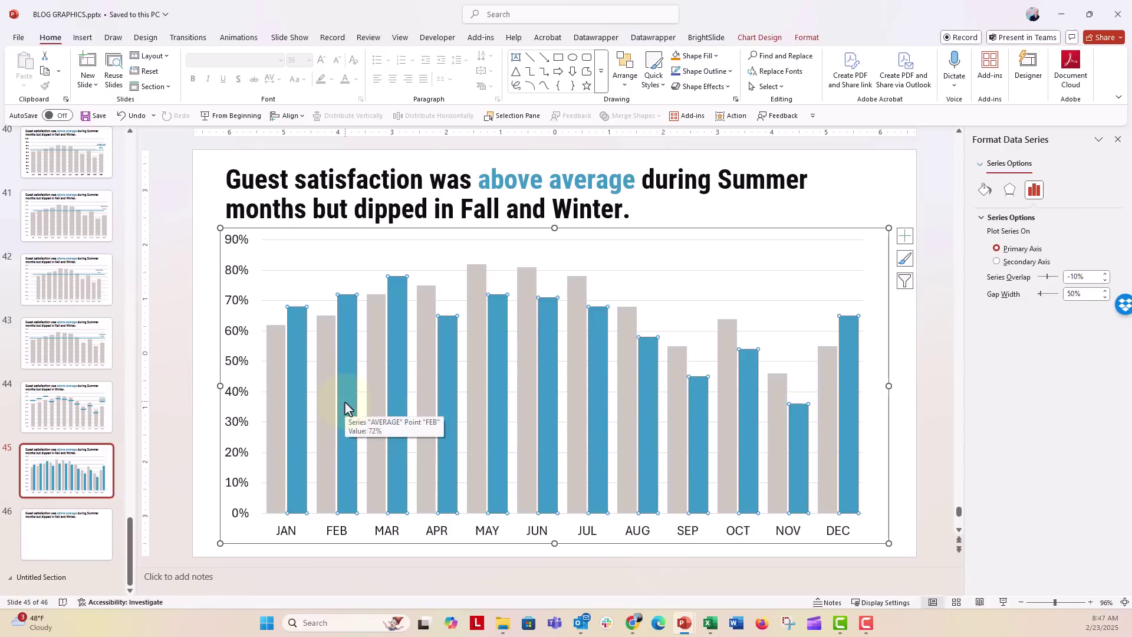
pyautogui.rightClick(349, 364)
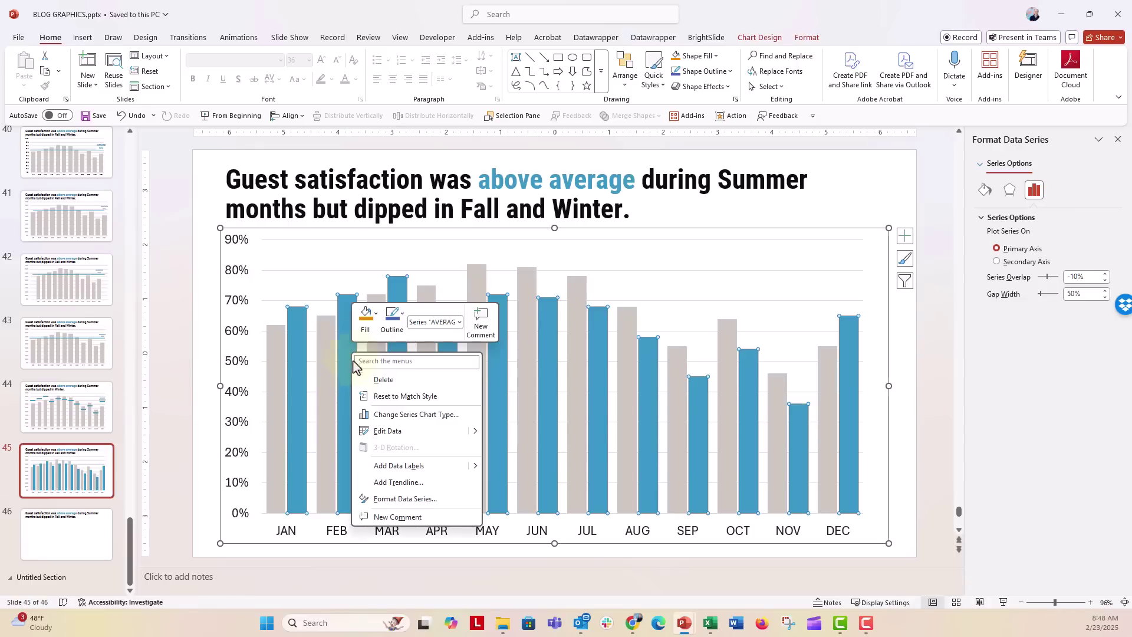
pyautogui.click(377, 432)
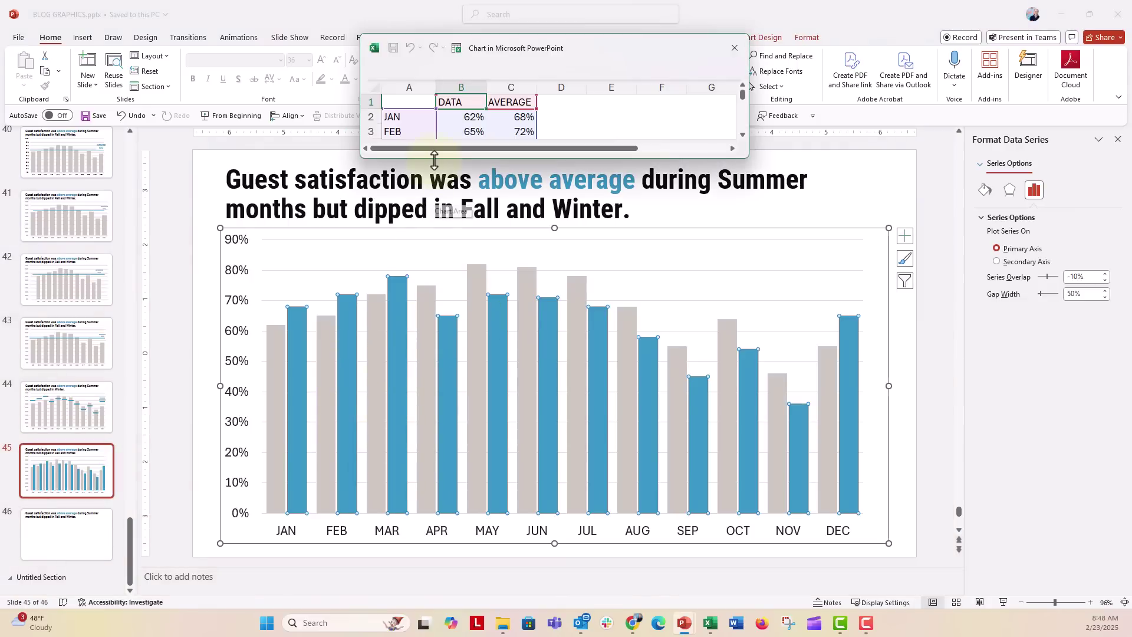
pyautogui.moveTo(439, 275); pyautogui.dragTo(443, 329)
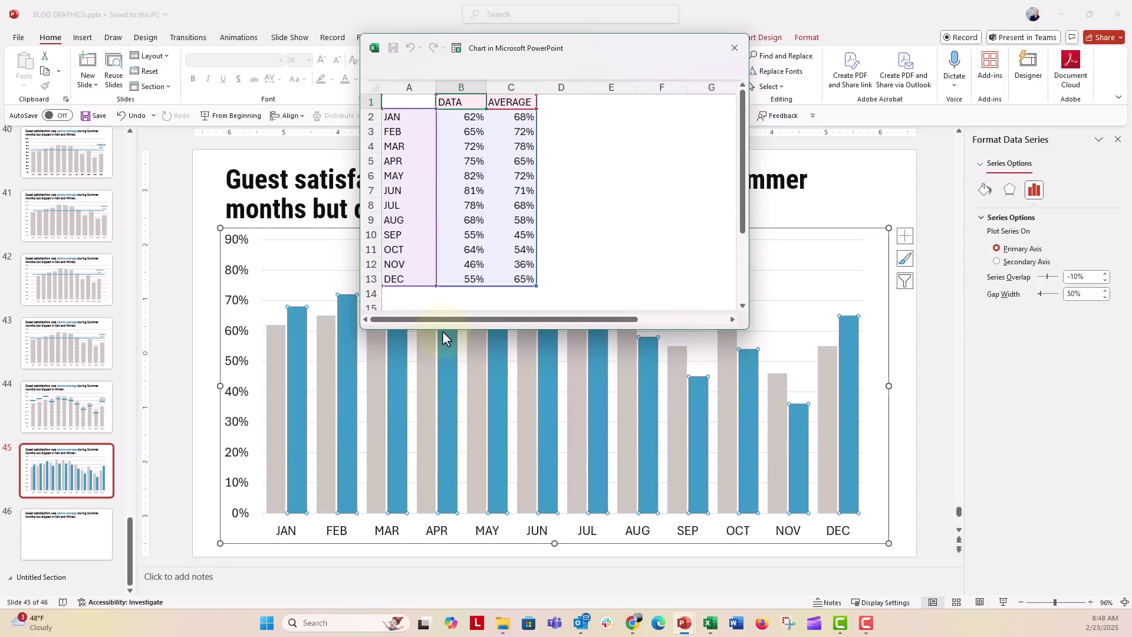
pyautogui.click(734, 48)
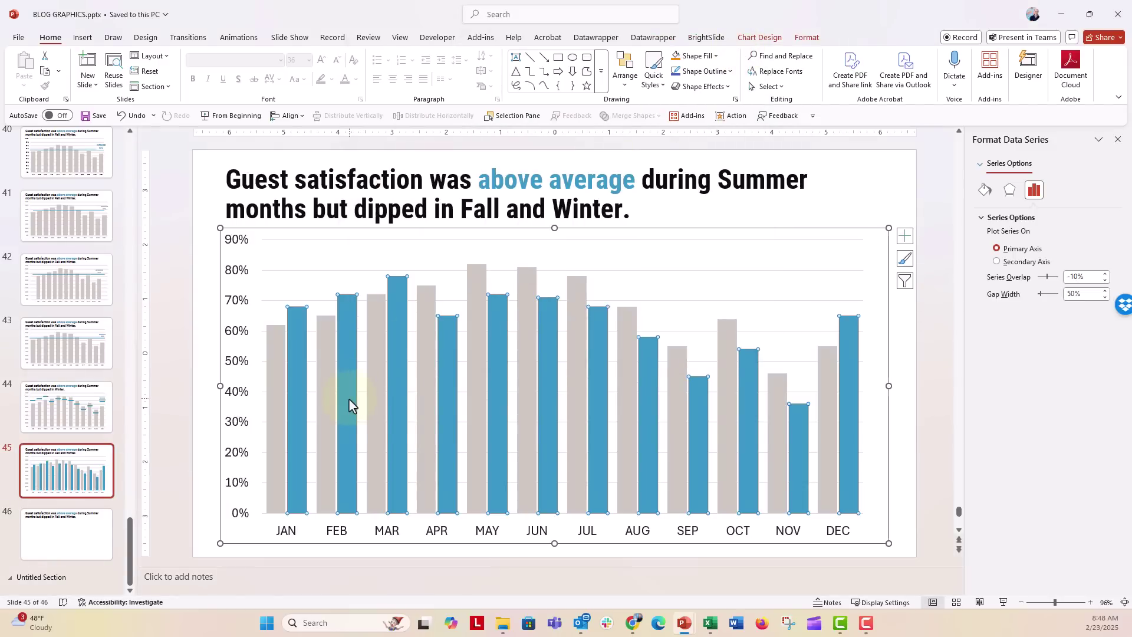
pyautogui.moveTo(349, 399)
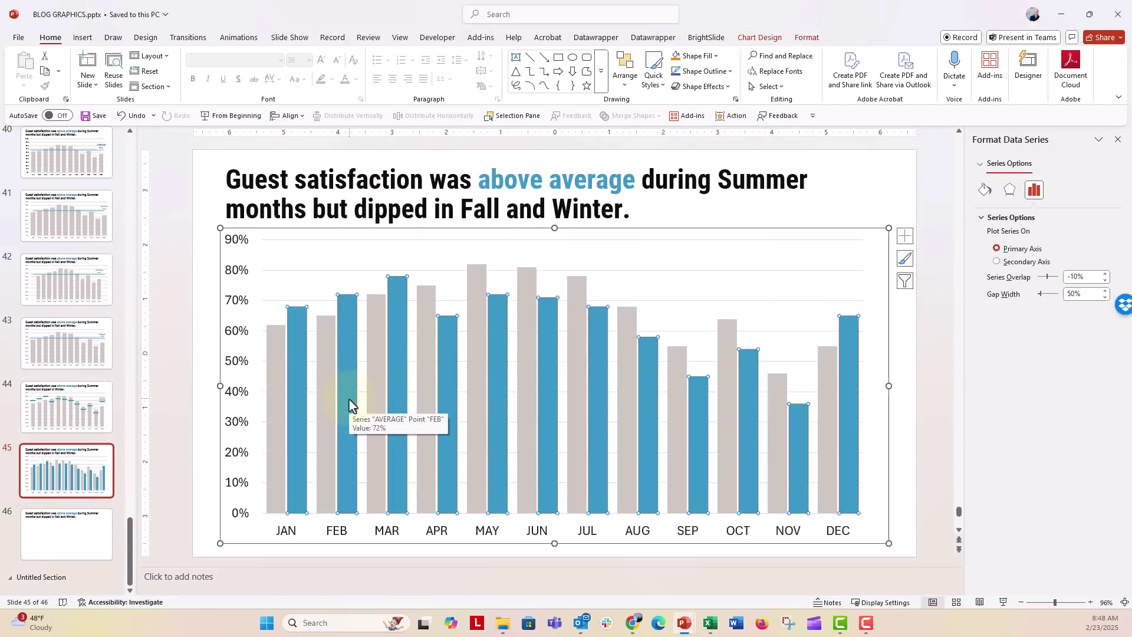
# Step: Make the chart a combo: DATA as clustered columns, AVERAGE as a line with markers
pyautogui.click(567, 231)
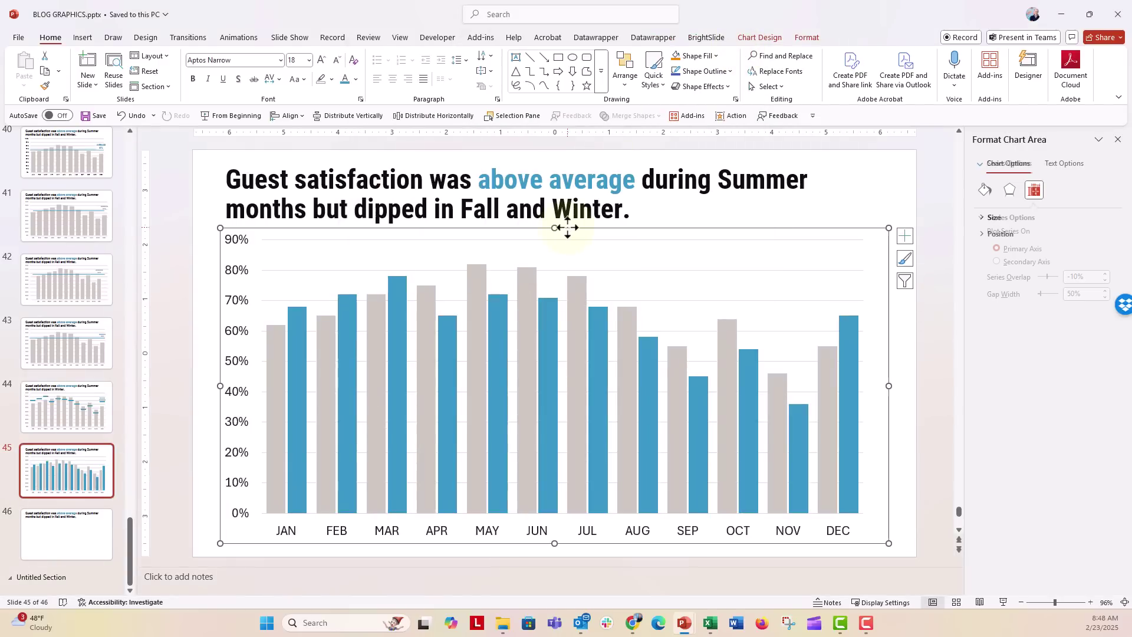
pyautogui.click(752, 40)
pyautogui.click(715, 85)
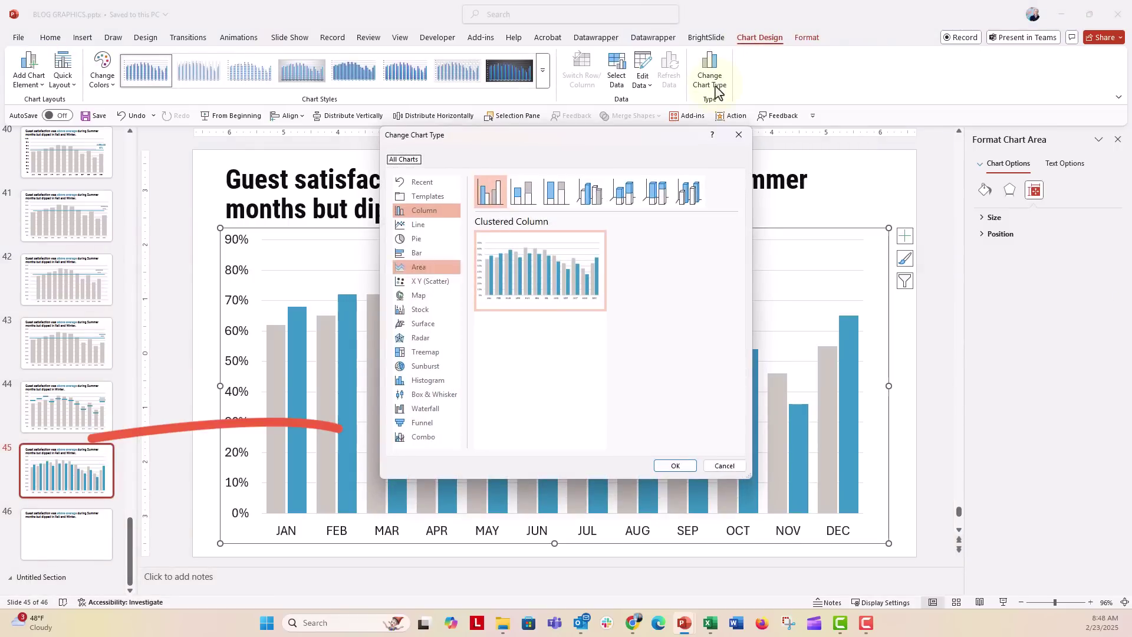
pyautogui.click(456, 442)
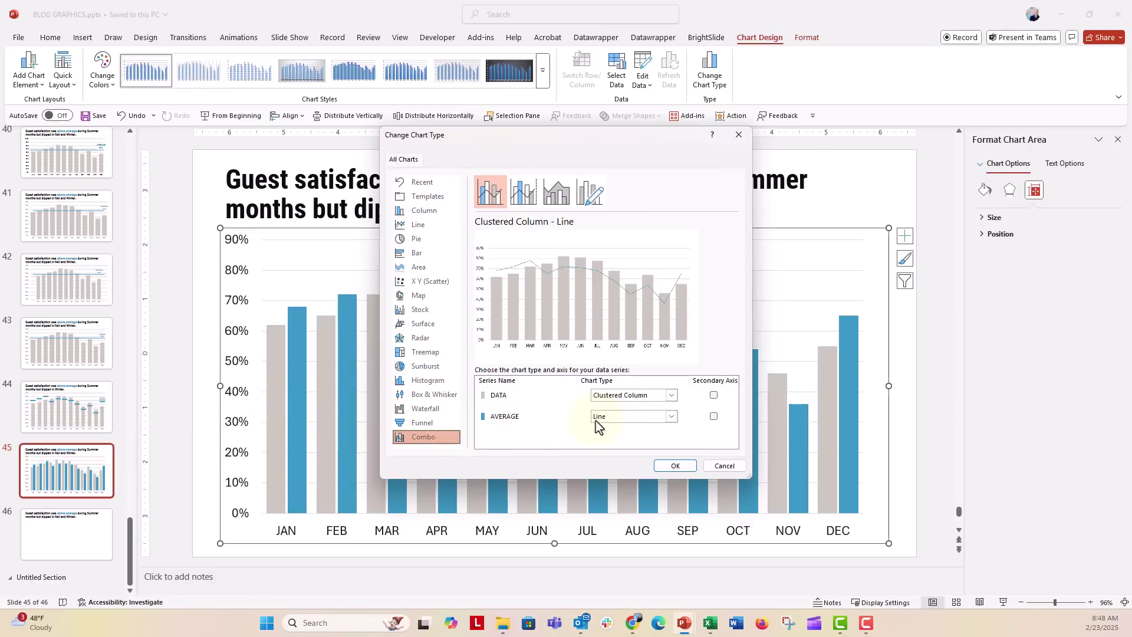
pyautogui.click(672, 417)
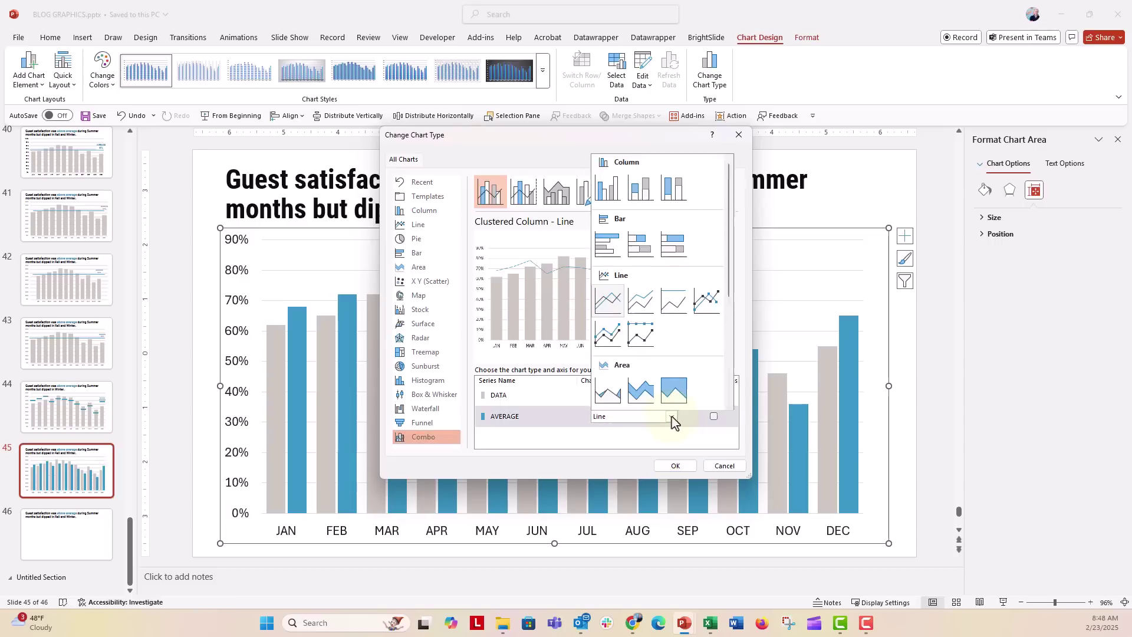
pyautogui.click(706, 298)
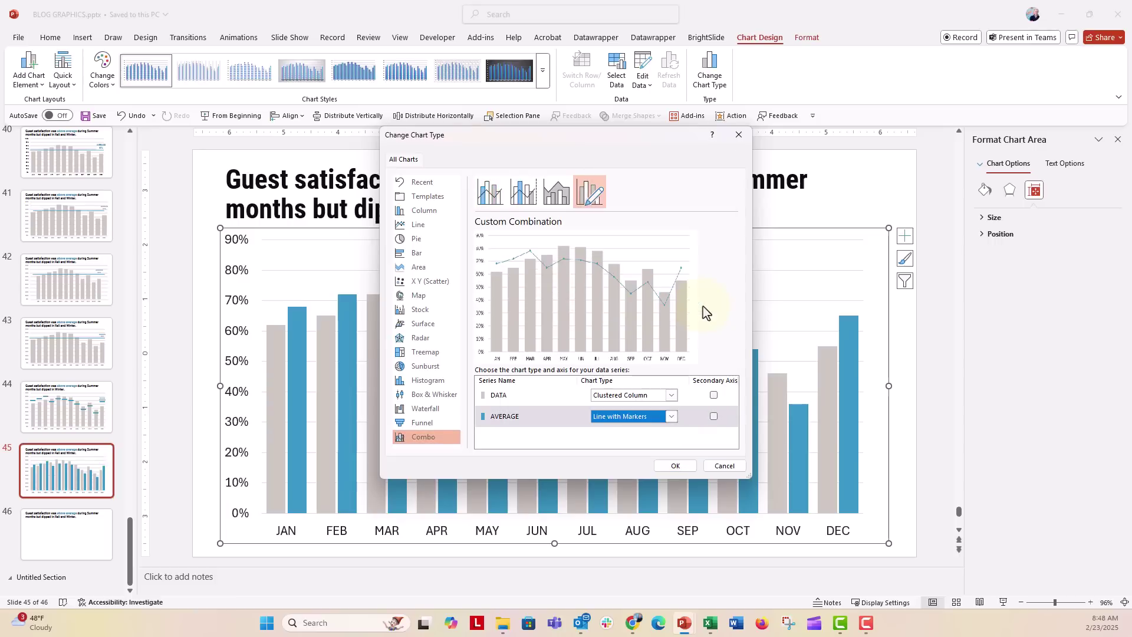
pyautogui.click(675, 466)
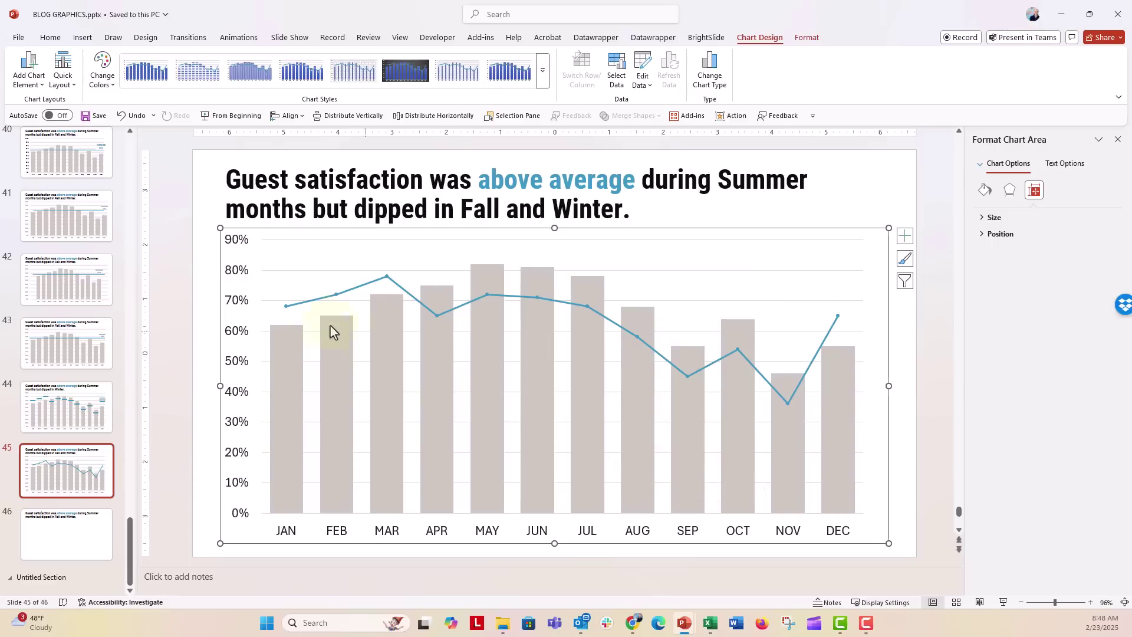
# Step: Remove the AVERAGE series' connecting line and give it built-in markers at size 24
pyautogui.click(286, 308)
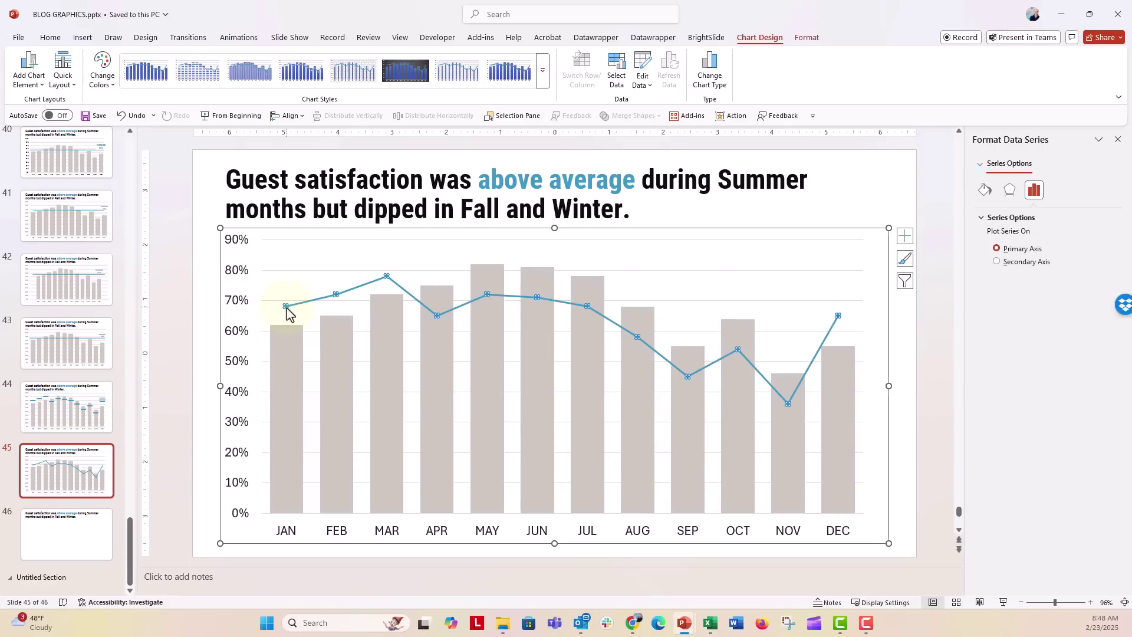
pyautogui.click(984, 191)
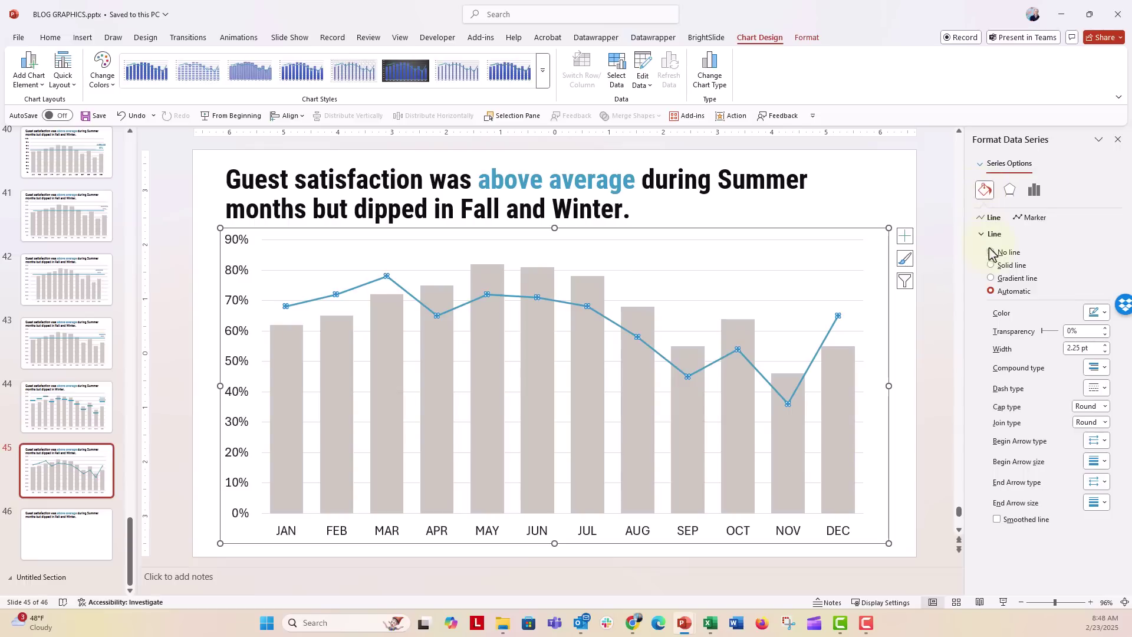
pyautogui.click(991, 253)
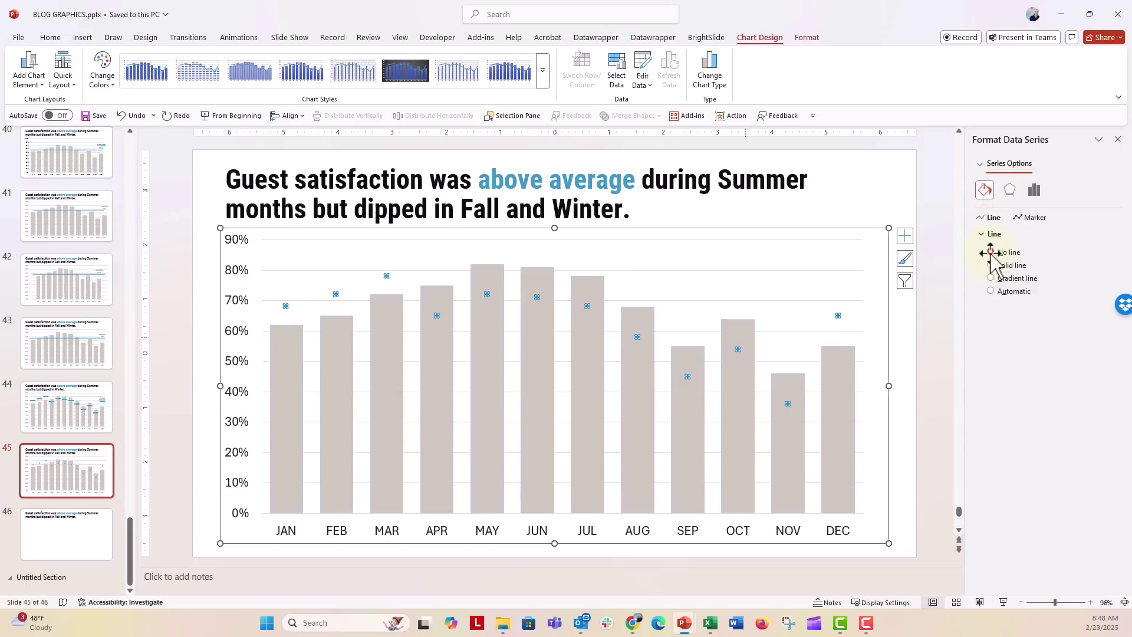
pyautogui.click(1032, 219)
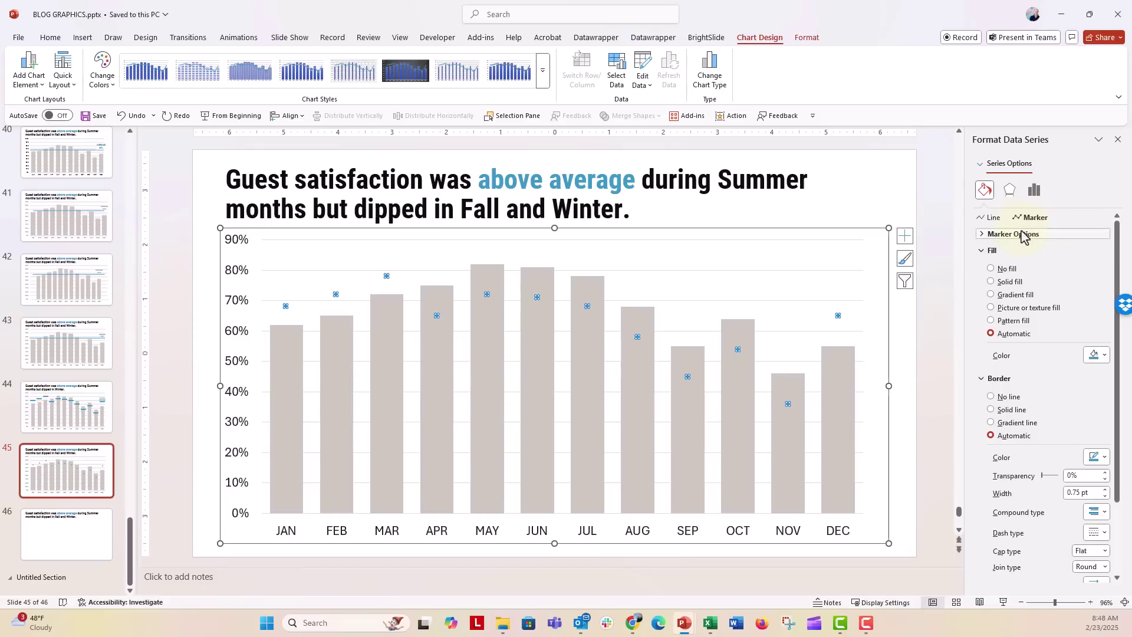
pyautogui.click(1023, 234)
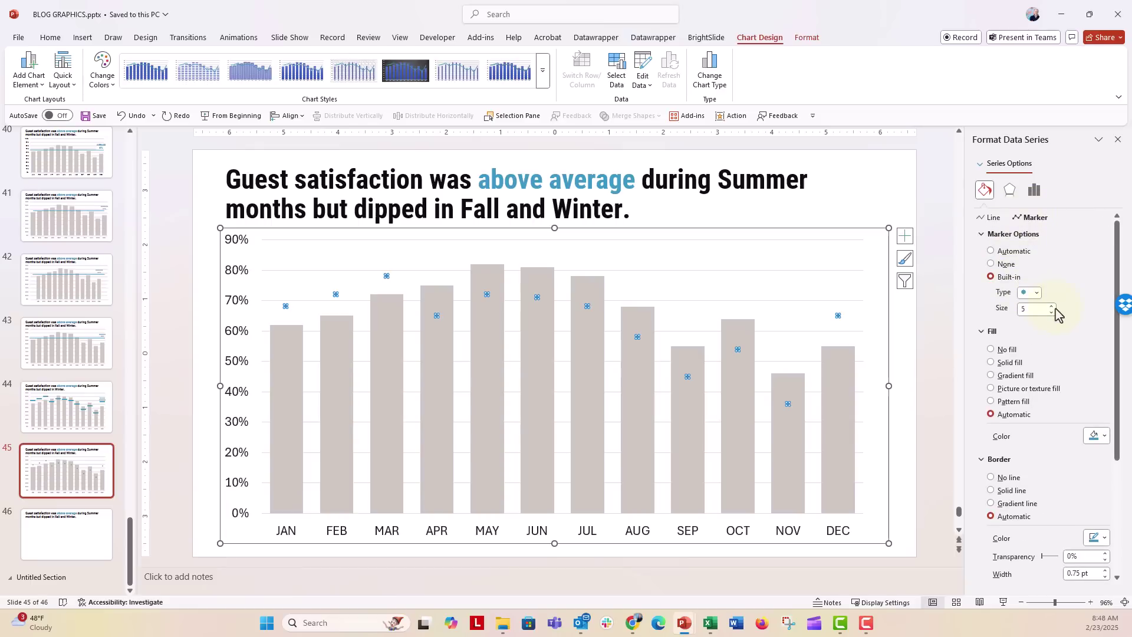
pyautogui.click(1037, 294)
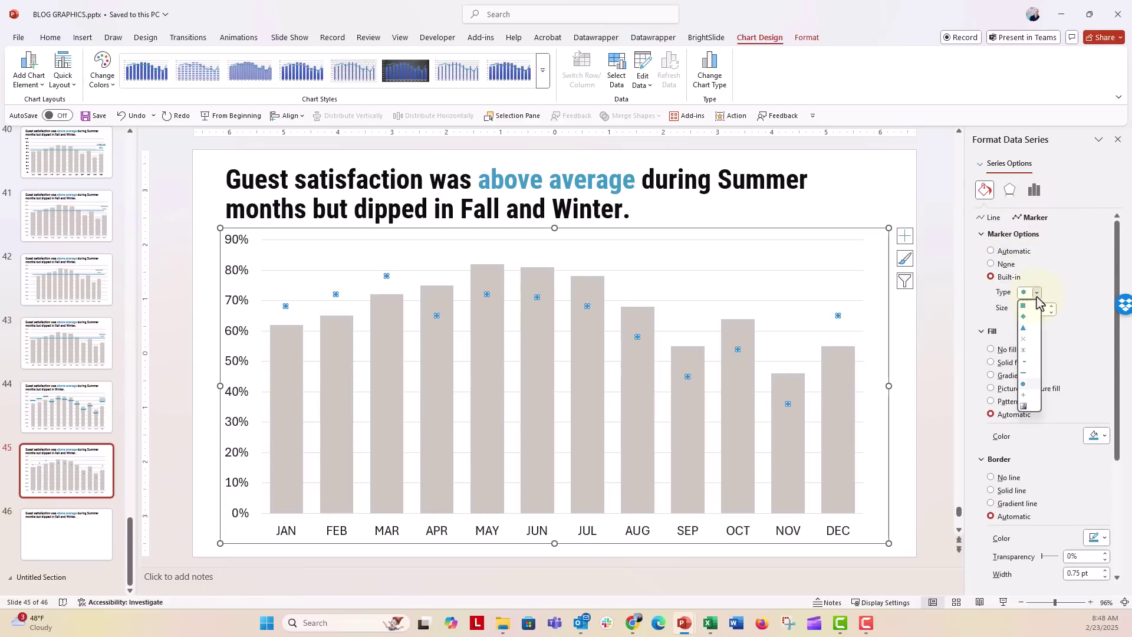
pyautogui.click(1024, 383)
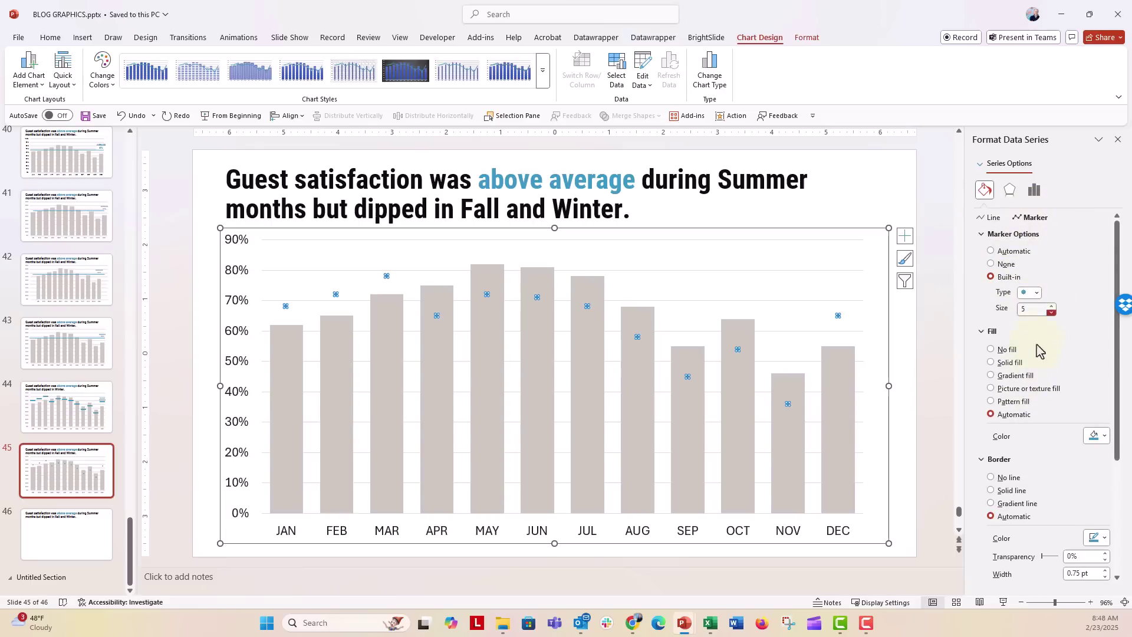
pyautogui.click(1052, 306)
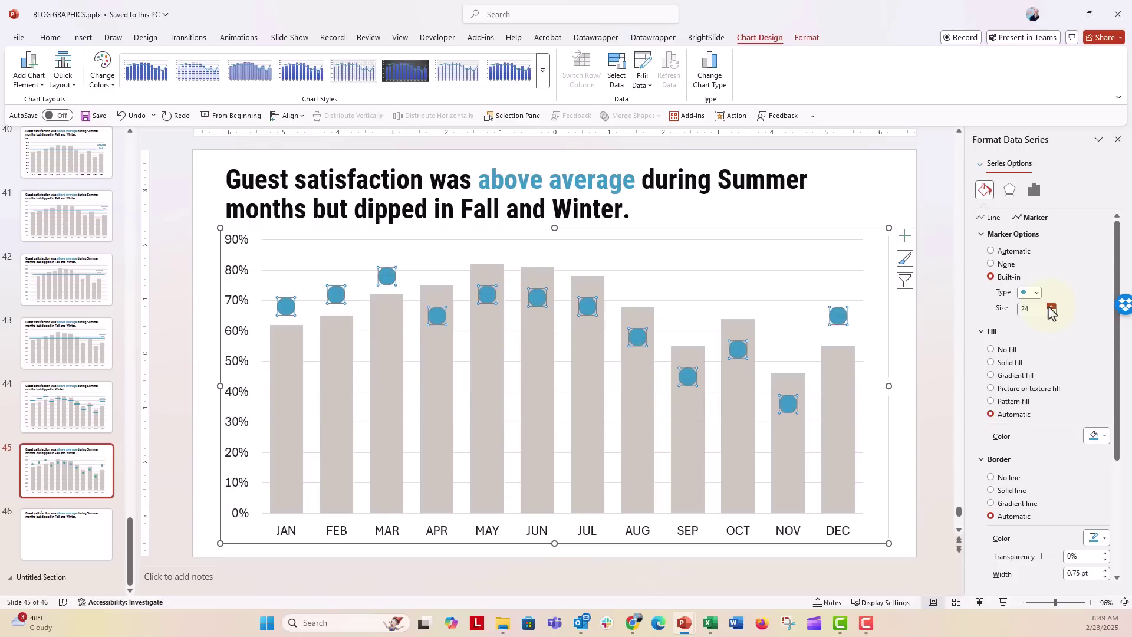
# Step: Try square, diamond, triangle and x marker shapes, settling on long dashes
pyautogui.click(1037, 293)
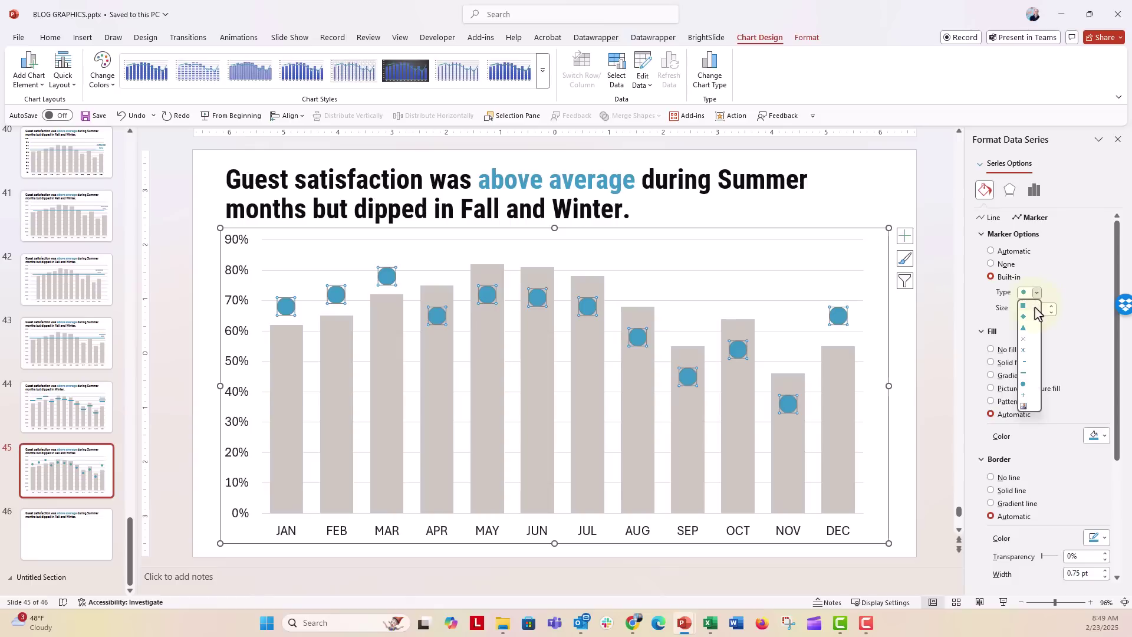
pyautogui.click(1036, 305)
pyautogui.click(1037, 293)
pyautogui.click(1031, 316)
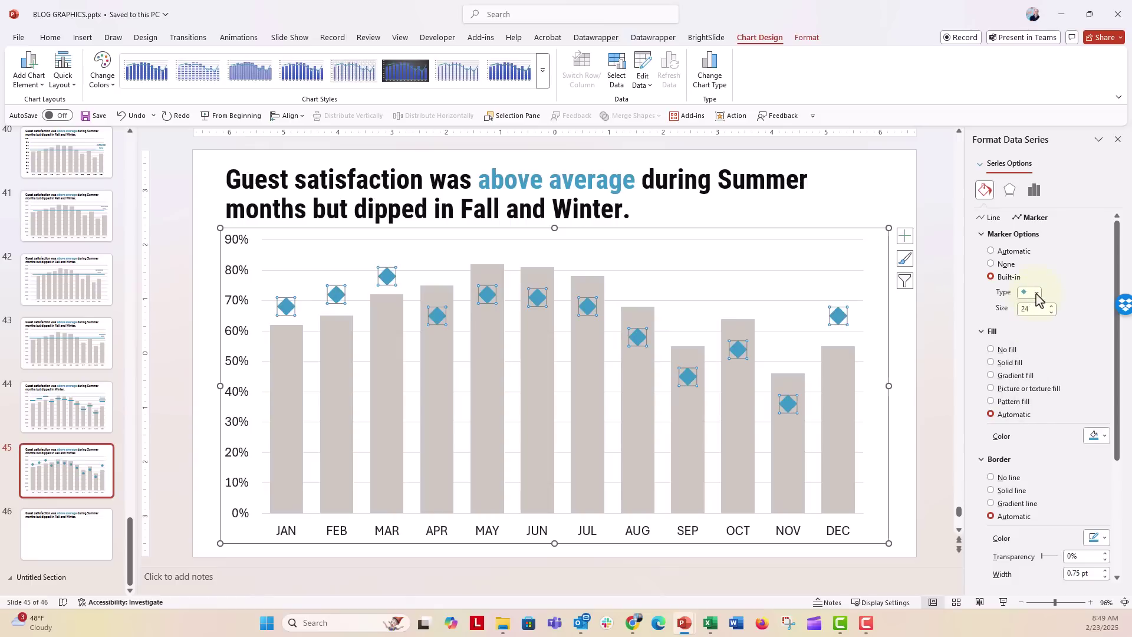
pyautogui.click(1037, 293)
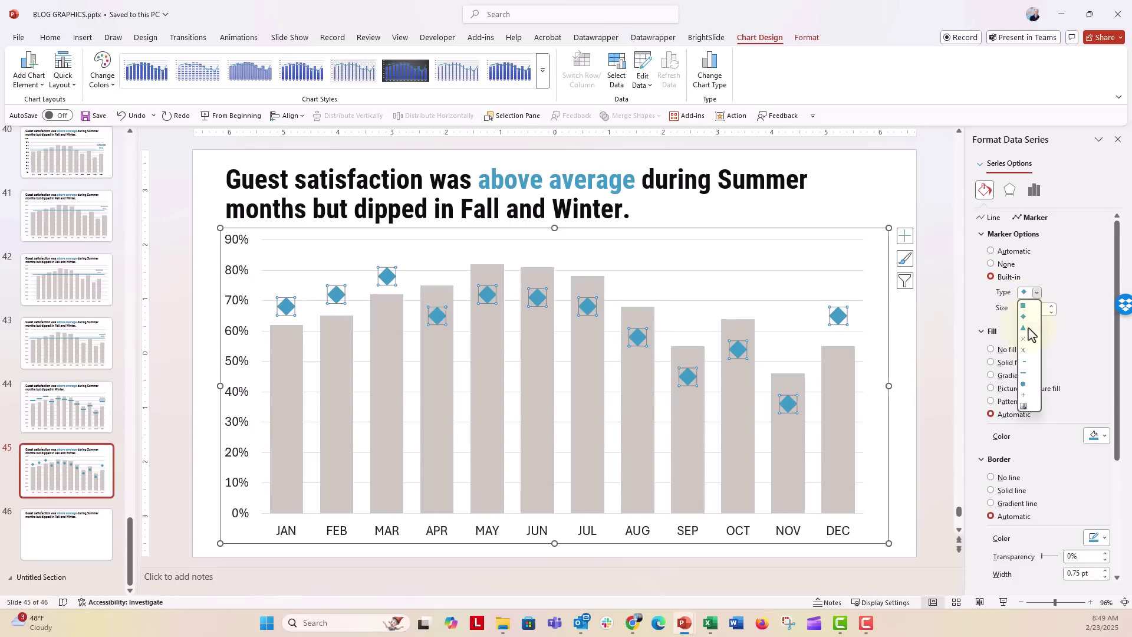
pyautogui.click(1031, 324)
pyautogui.click(1037, 294)
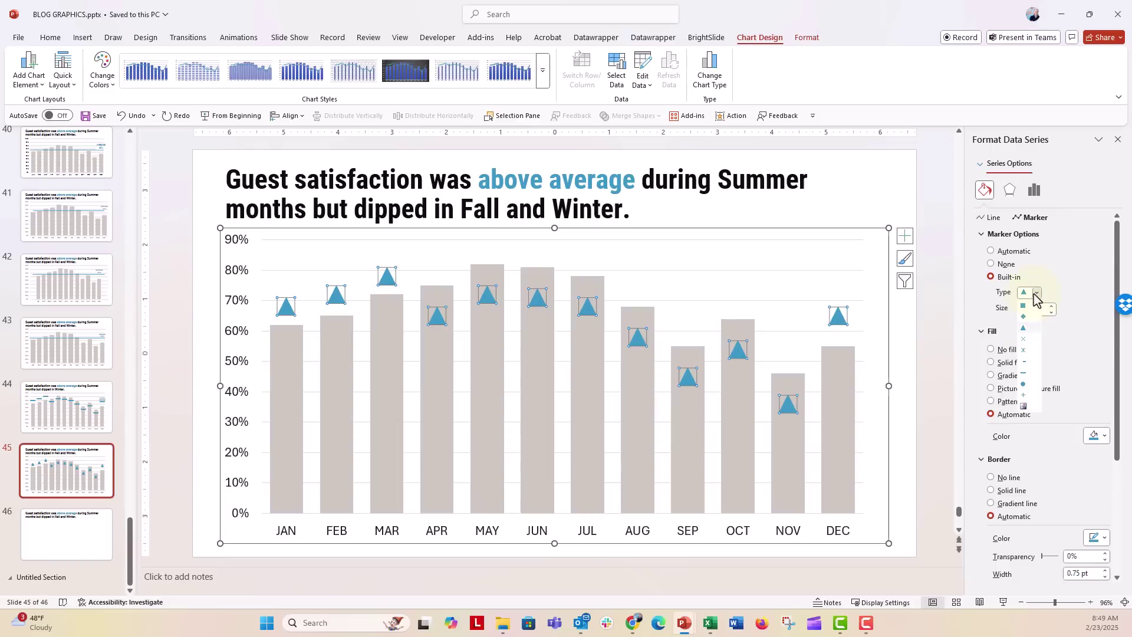
pyautogui.click(1027, 340)
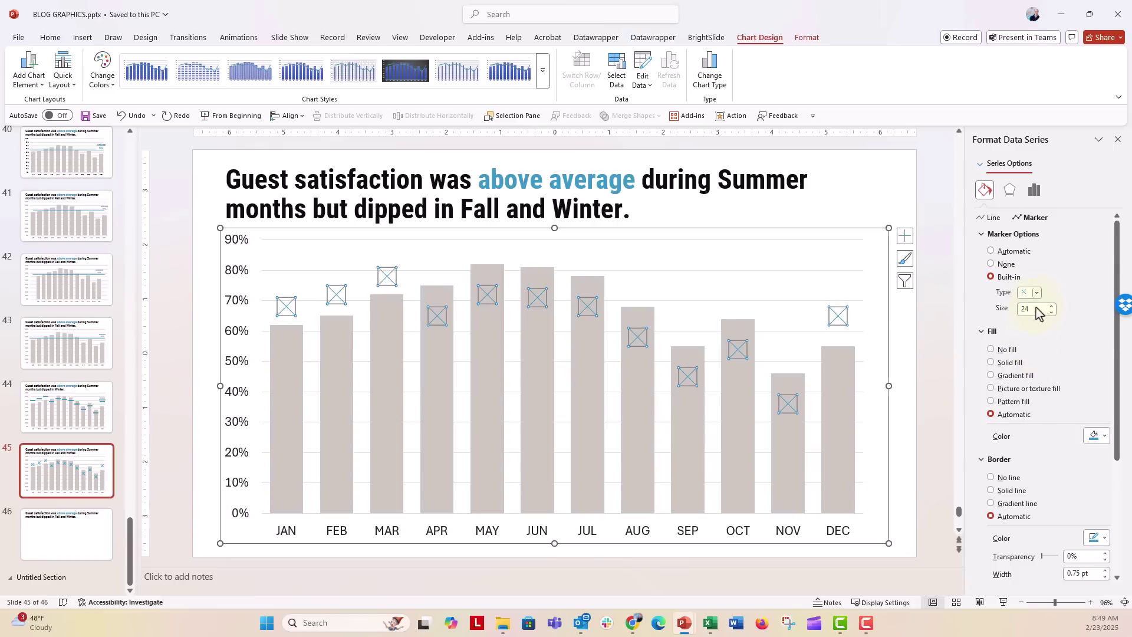
pyautogui.click(1037, 293)
pyautogui.click(1033, 373)
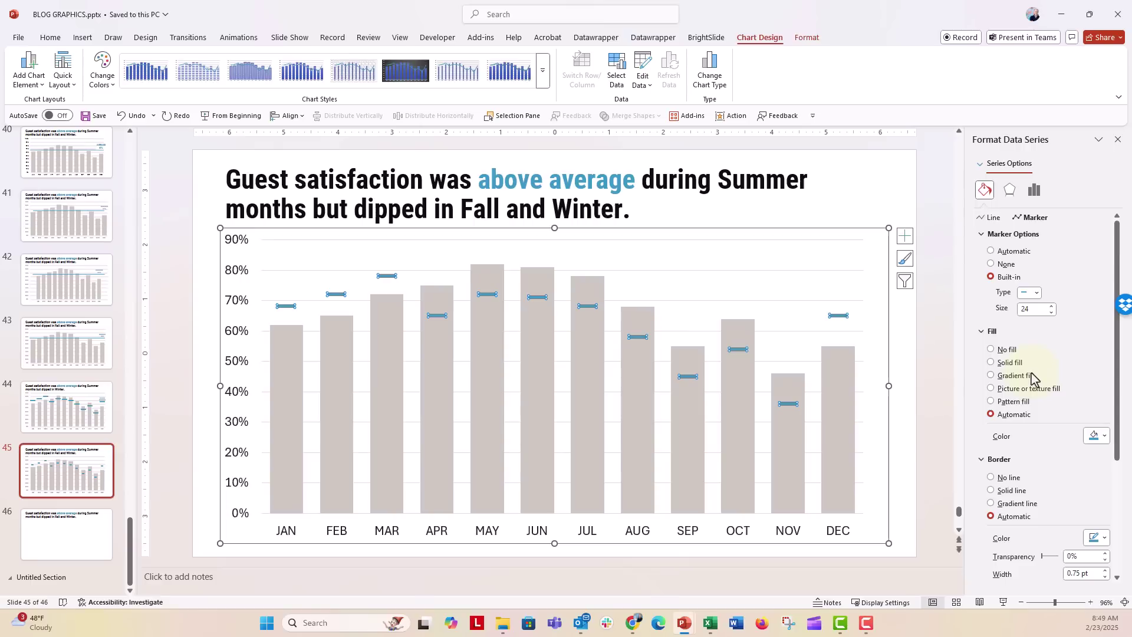
# Step: Enlarge the dash markers to size 50 and select the JAN marker
pyautogui.click(1052, 307)
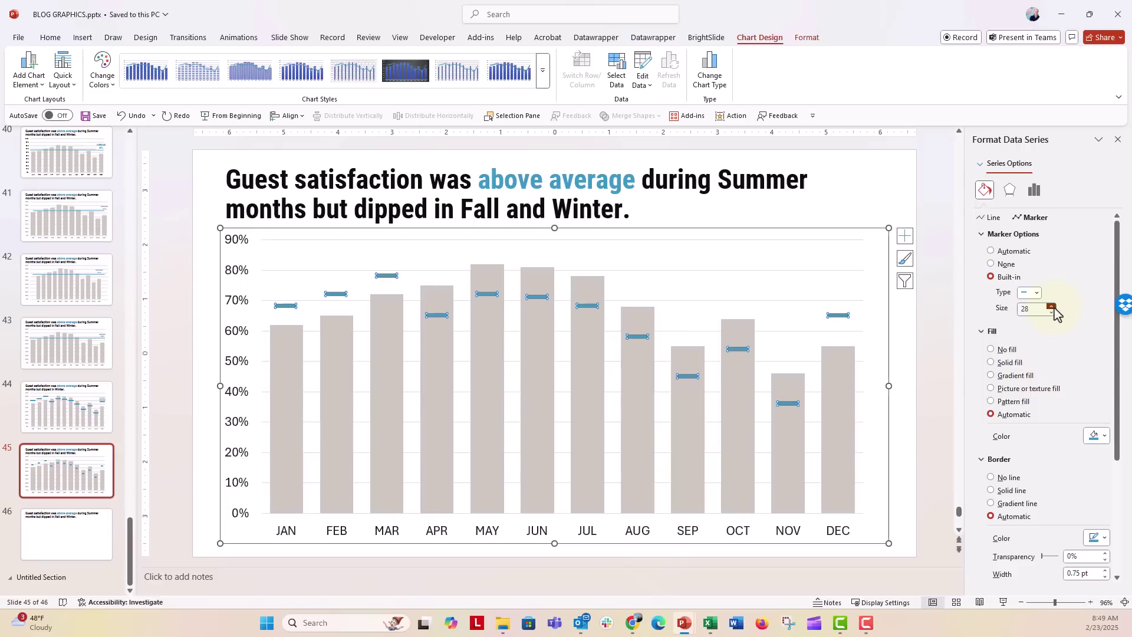
pyautogui.click(1052, 308)
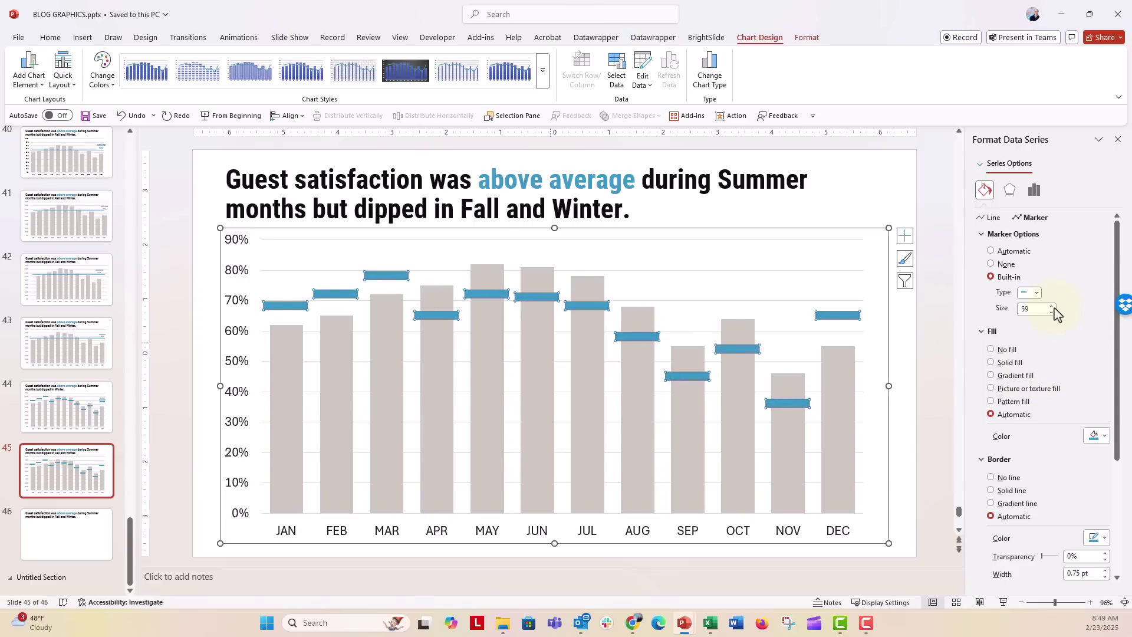
pyautogui.click(269, 309)
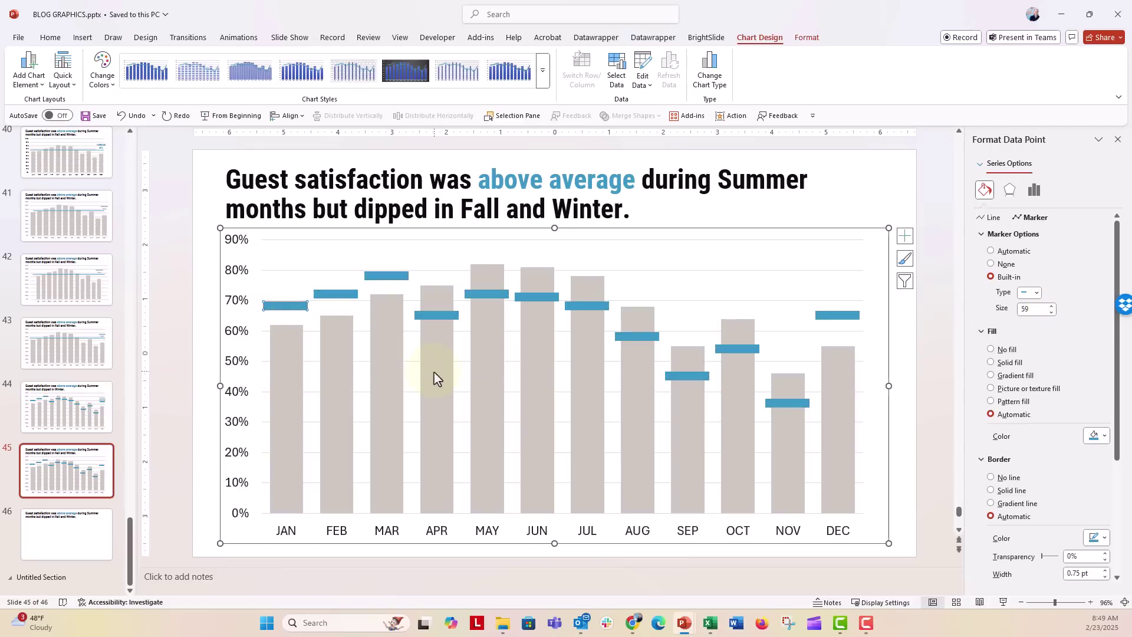
pyautogui.moveTo(434, 373)
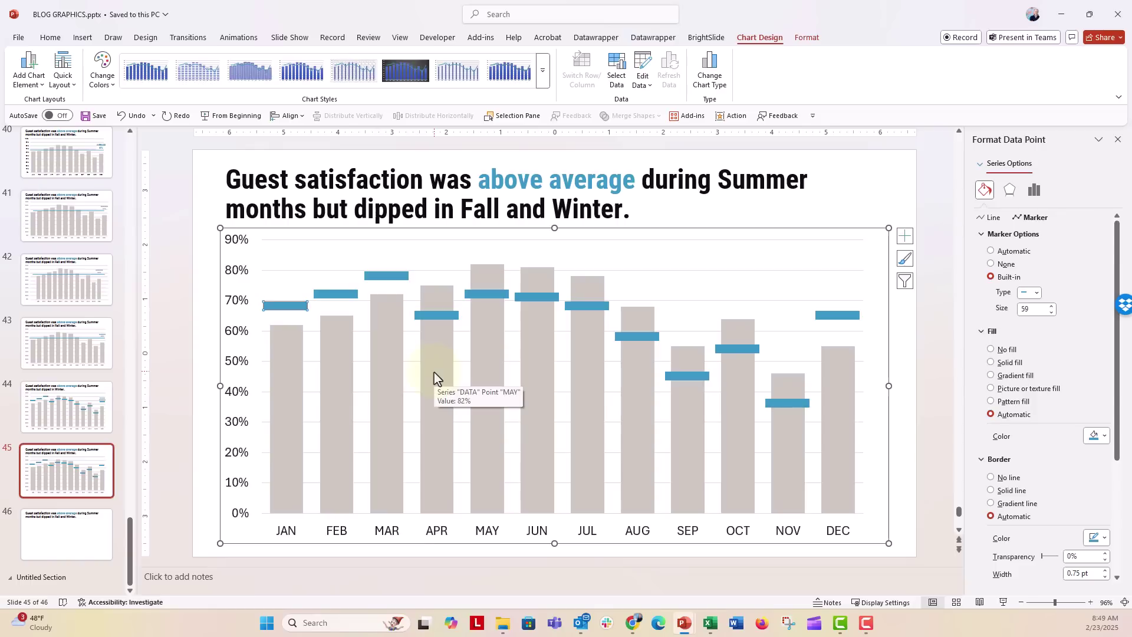
# Step: Duplicate slide 45 and draw a small rounded rectangle beside the title
pyautogui.click(99, 489)
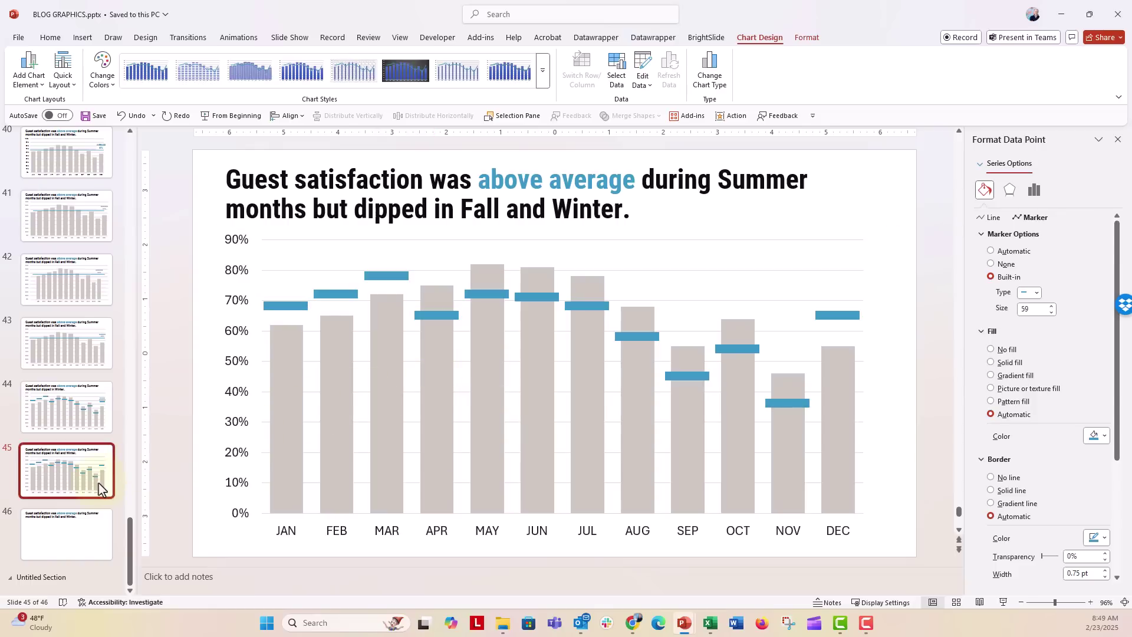
pyautogui.hotkey('ctrl', 'd')
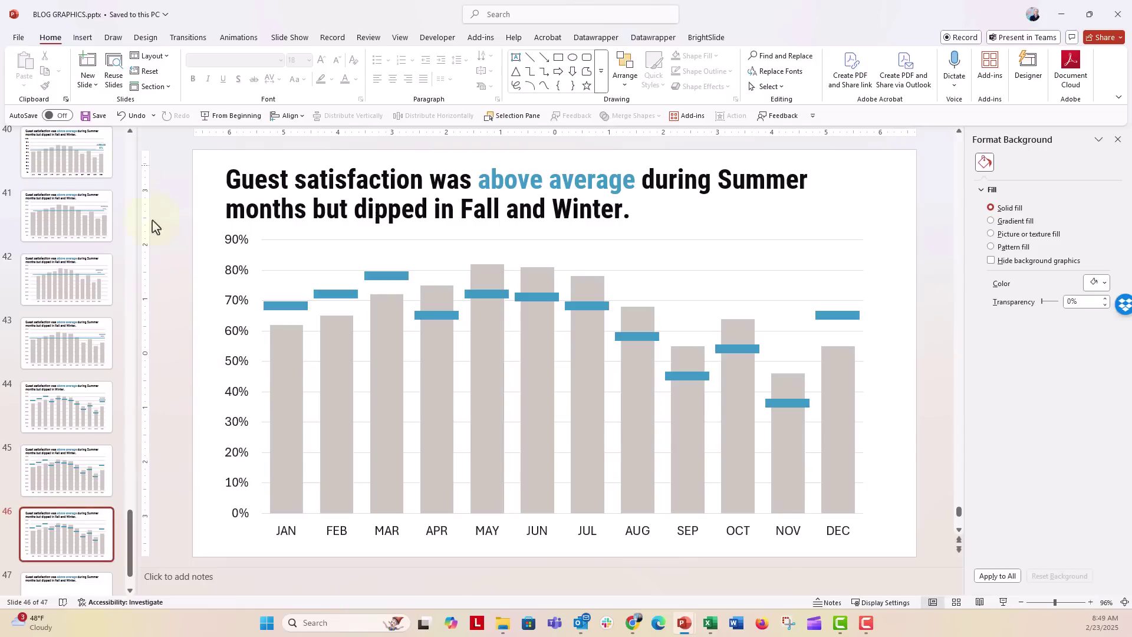
pyautogui.click(83, 38)
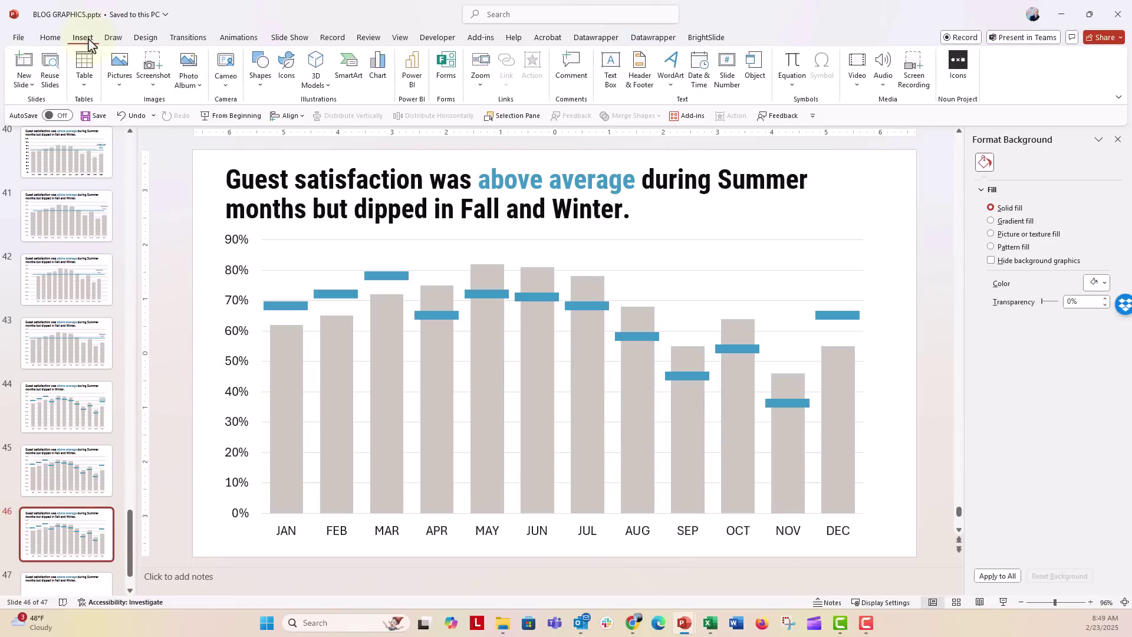
pyautogui.click(260, 71)
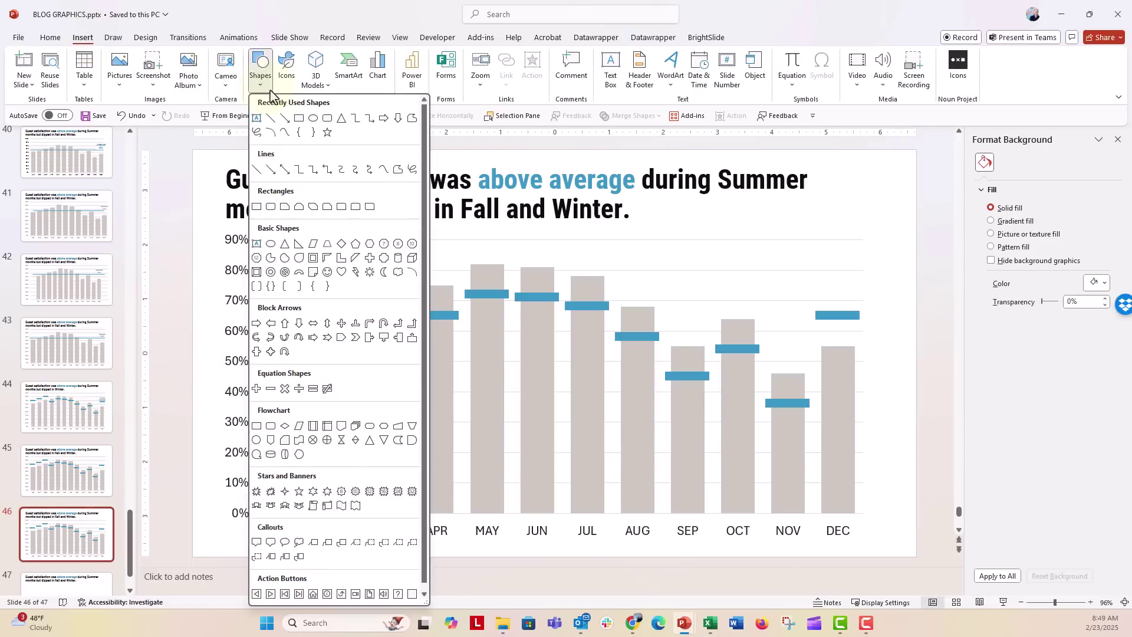
pyautogui.click(327, 122)
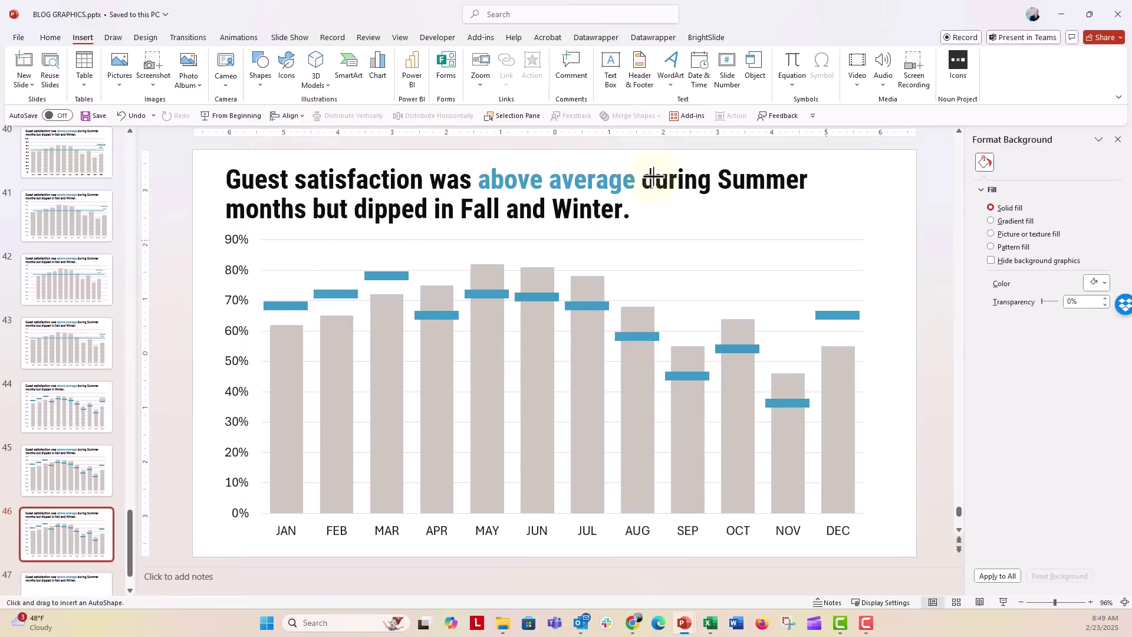
pyautogui.moveTo(796, 203); pyautogui.dragTo(866, 219)
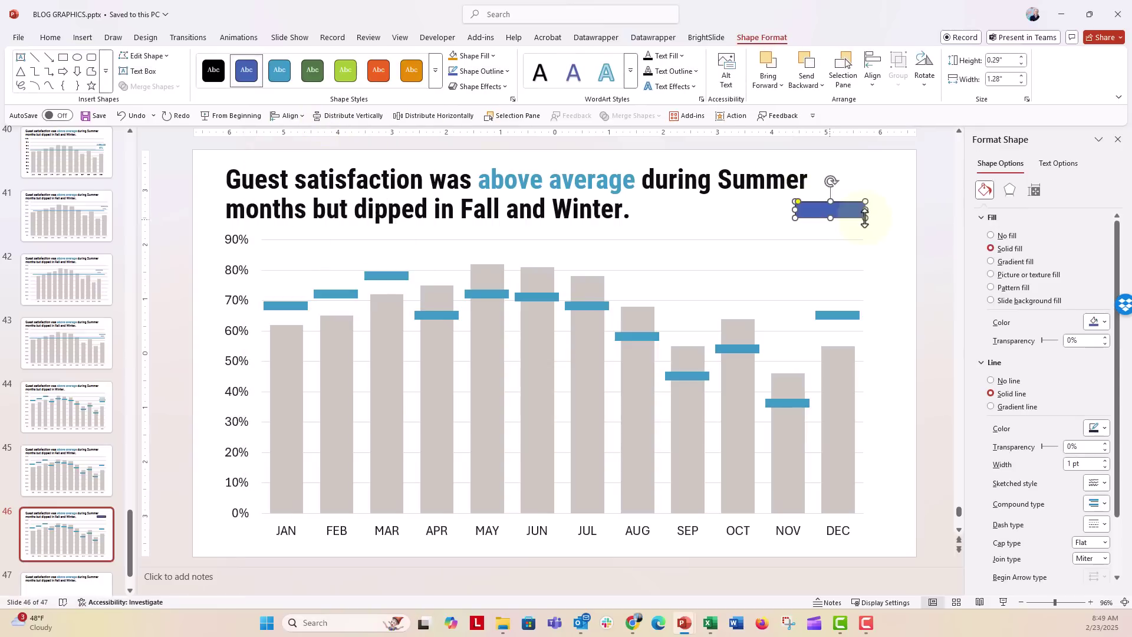
# Step: Style the rectangle with an orange fill and a white outline
pyautogui.click(383, 75)
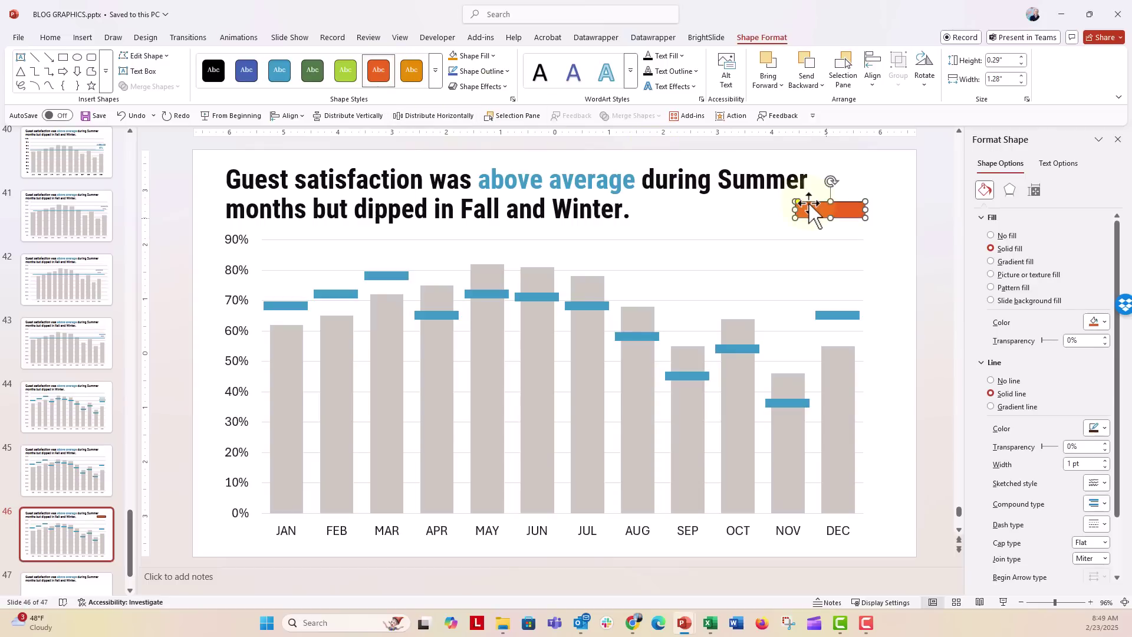
pyautogui.click(499, 72)
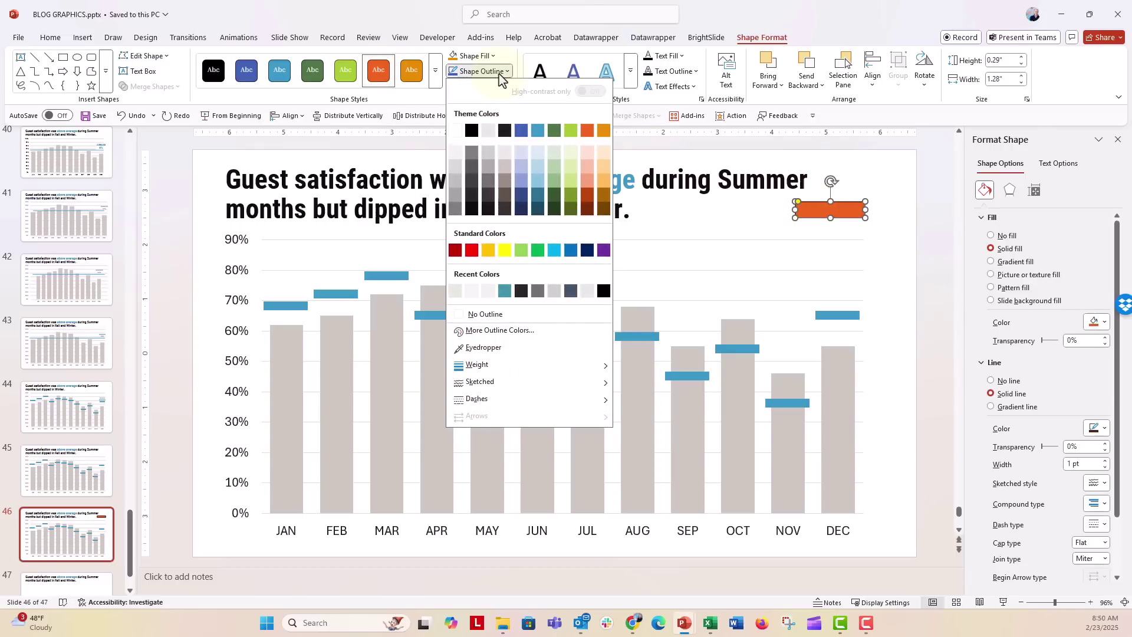
pyautogui.click(456, 133)
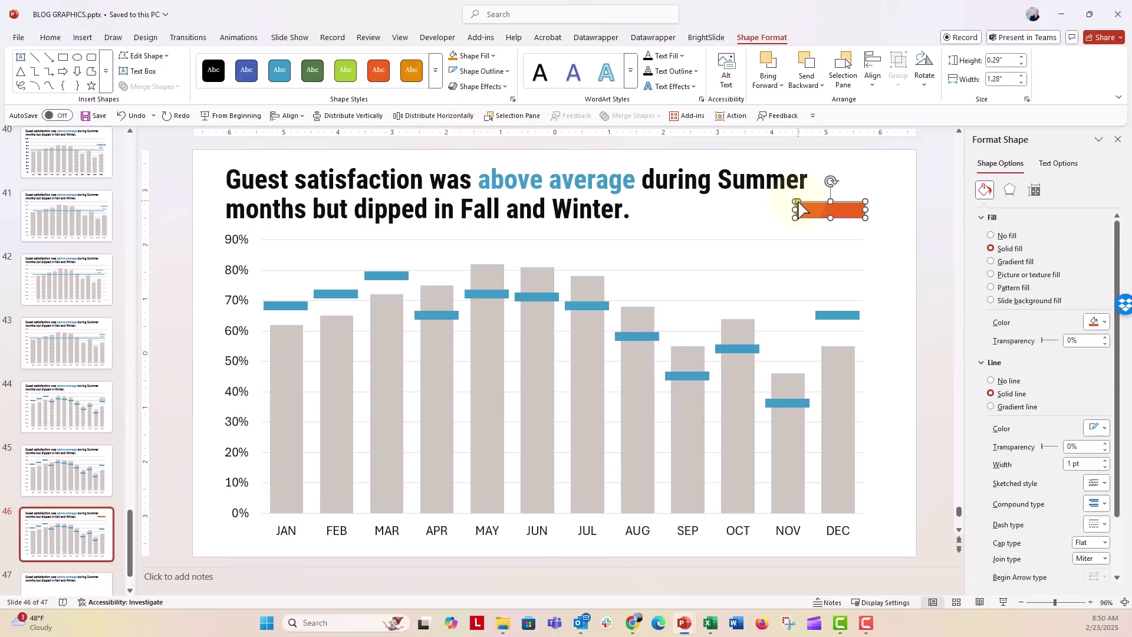
pyautogui.moveTo(804, 207)
pyautogui.mouseDown()
pyautogui.moveTo(838, 215)
pyautogui.moveTo(815, 203)
pyautogui.mouseUp()
# Step: Size the orange bar to 0.05" tall and 0.9" wide, nudge it lower, and copy it
pyautogui.click(1022, 64)
pyautogui.click(1022, 65)
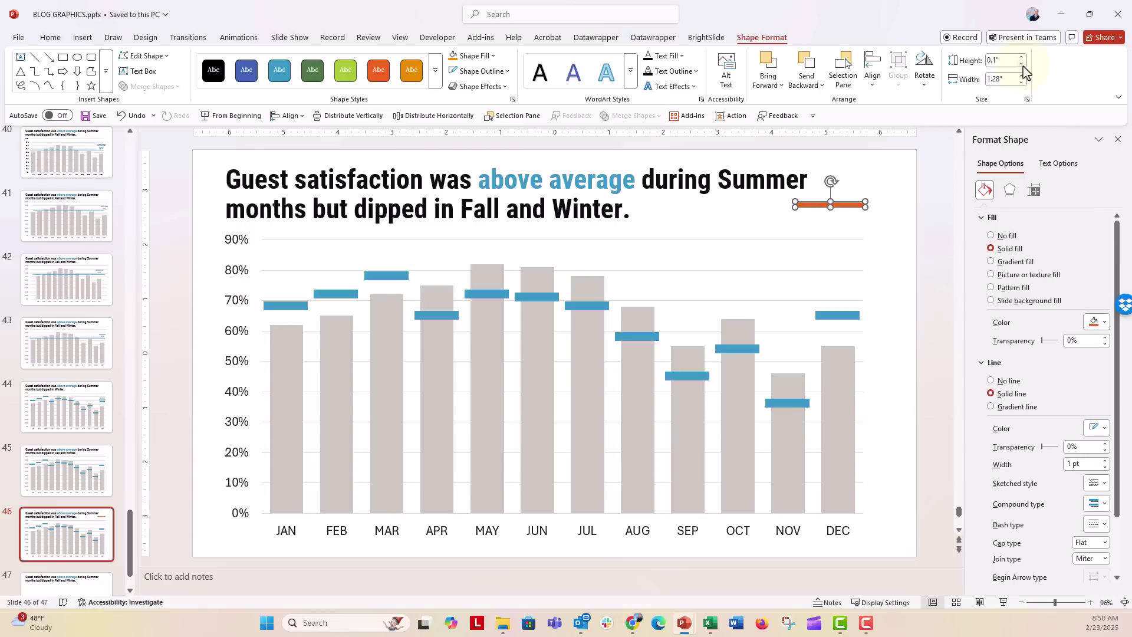
pyautogui.click(1005, 61)
pyautogui.write('.05')
pyautogui.press('Return')
pyautogui.click(1021, 83)
pyautogui.click(1023, 83)
pyautogui.click(1022, 84)
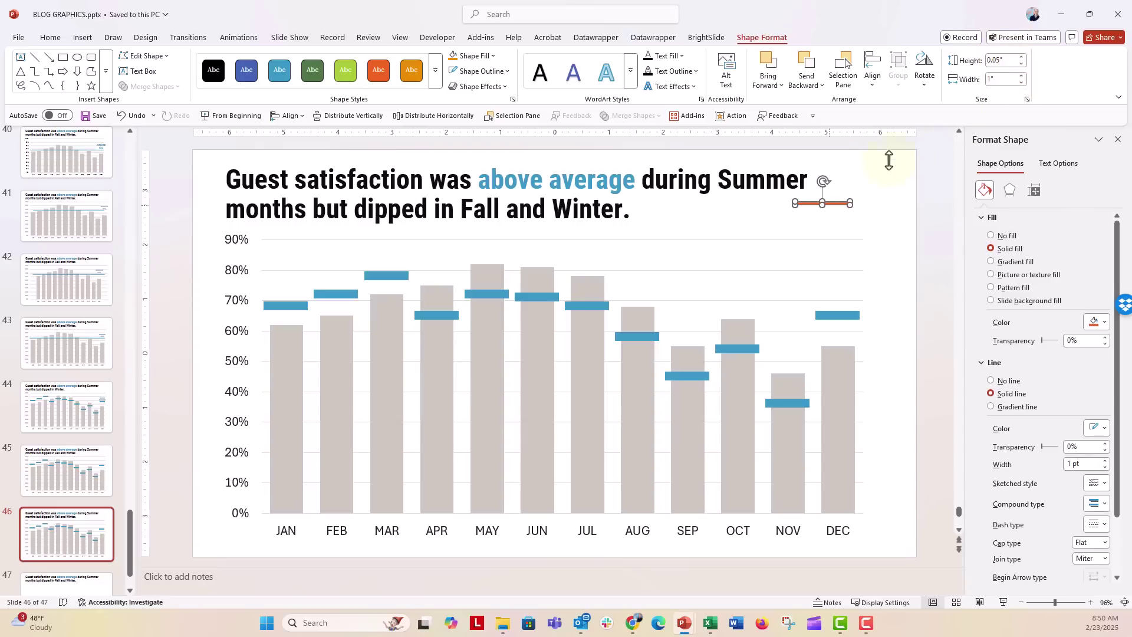
pyautogui.moveTo(814, 204)
pyautogui.mouseDown()
pyautogui.moveTo(825, 361)
pyautogui.moveTo(818, 224)
pyautogui.mouseUp()
pyautogui.click(1021, 83)
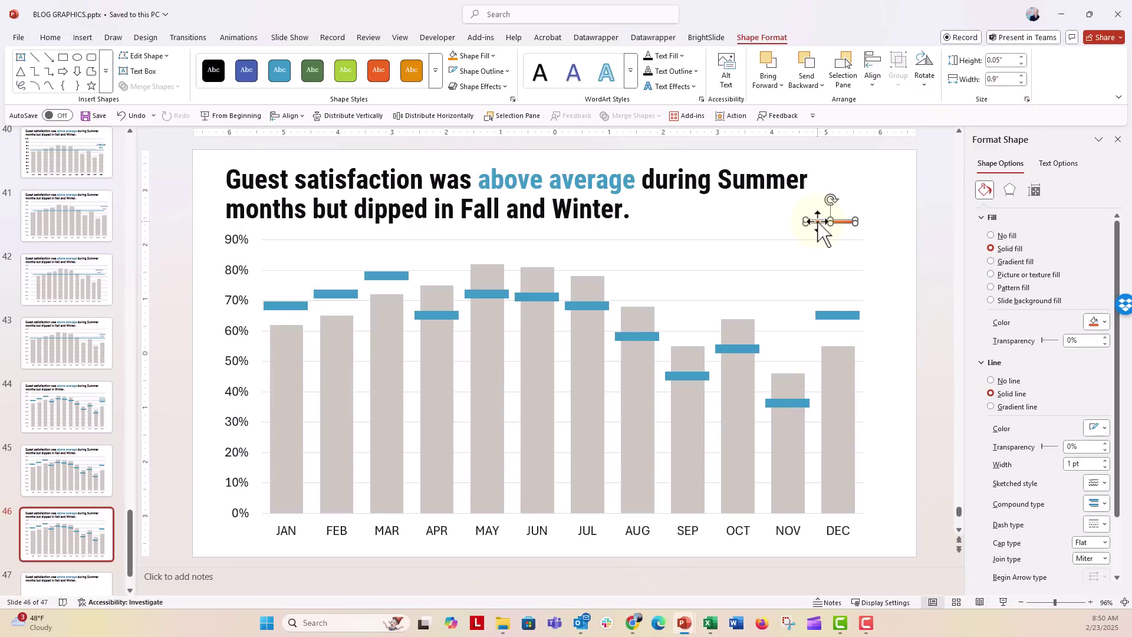
pyautogui.hotkey('ctrl', 'c')
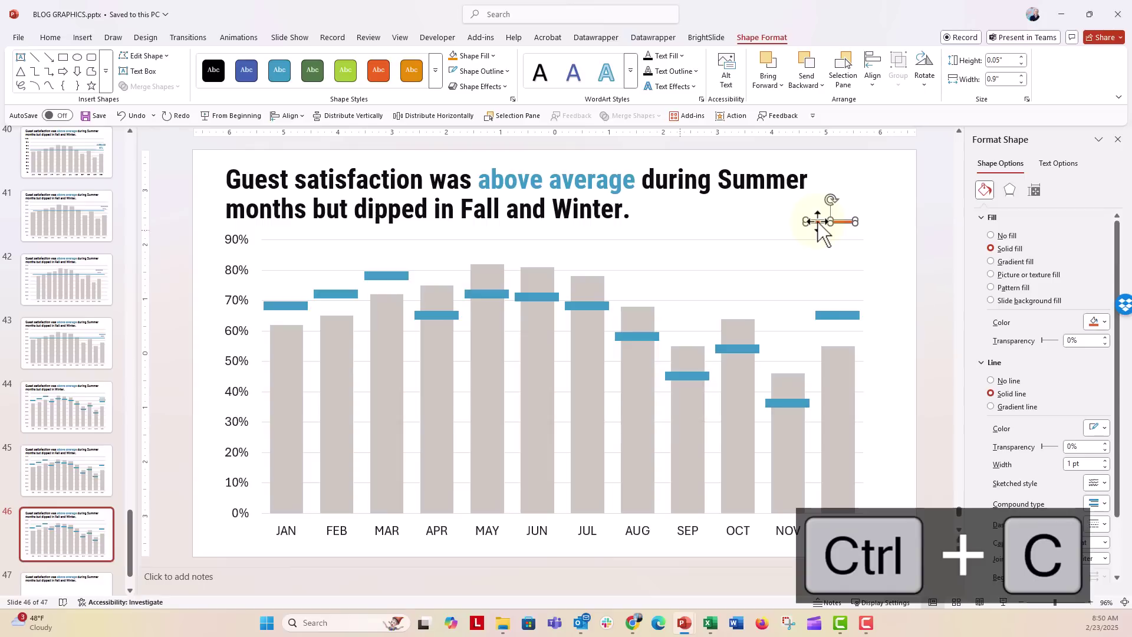
# Step: Choose Picture as the AVERAGE marker type, then close the picture chooser without selecting
pyautogui.click(838, 319)
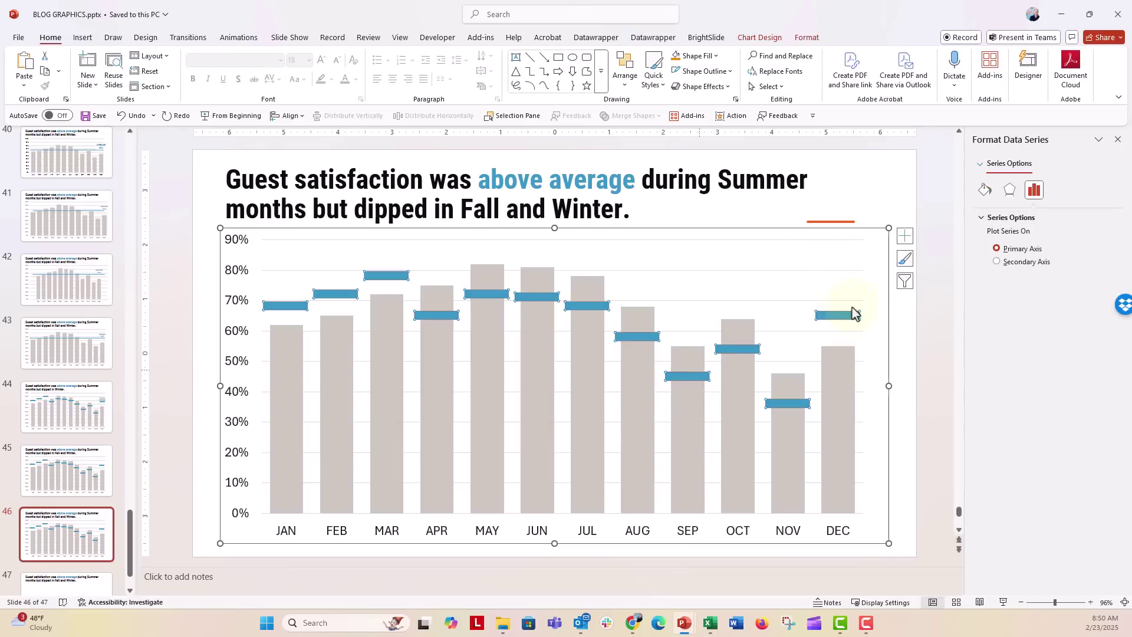
pyautogui.click(985, 189)
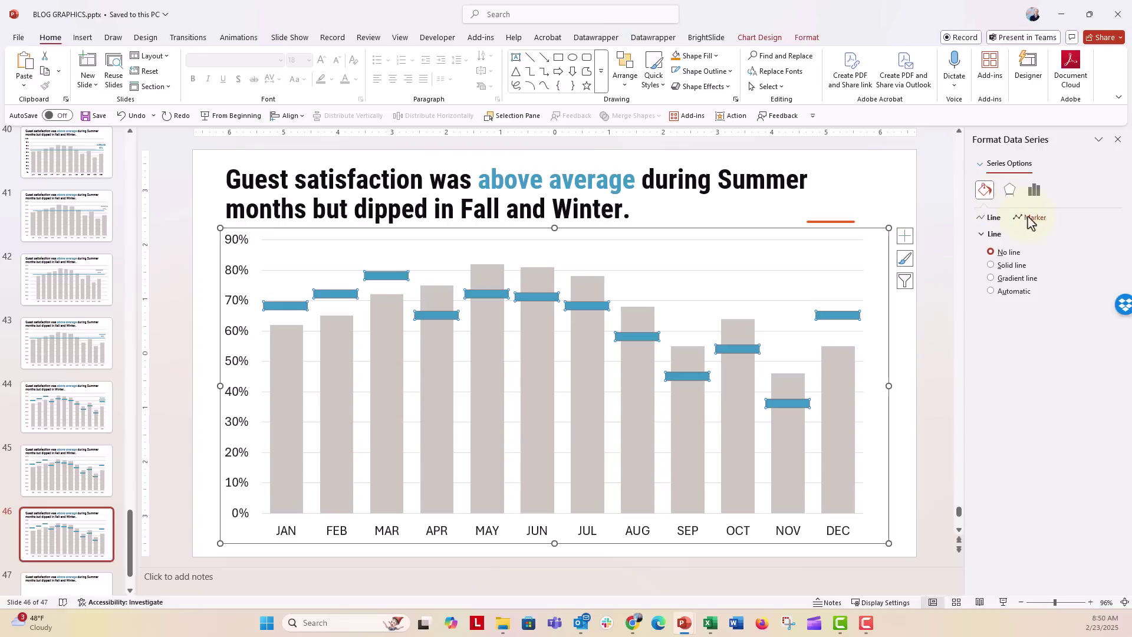
pyautogui.click(1028, 218)
pyautogui.click(982, 236)
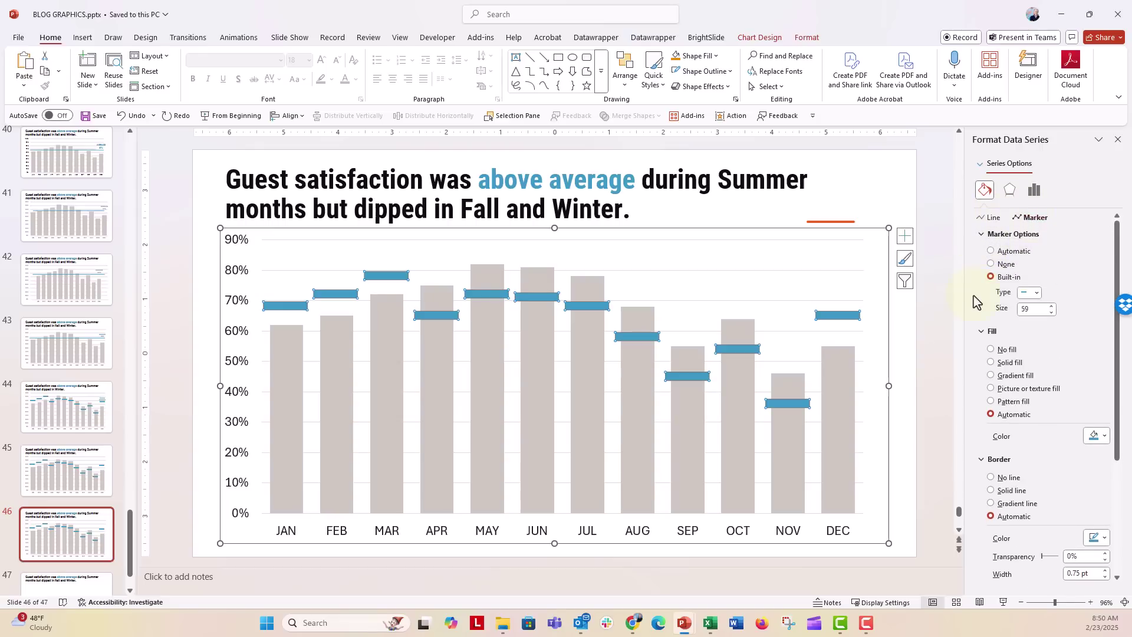
pyautogui.click(1037, 293)
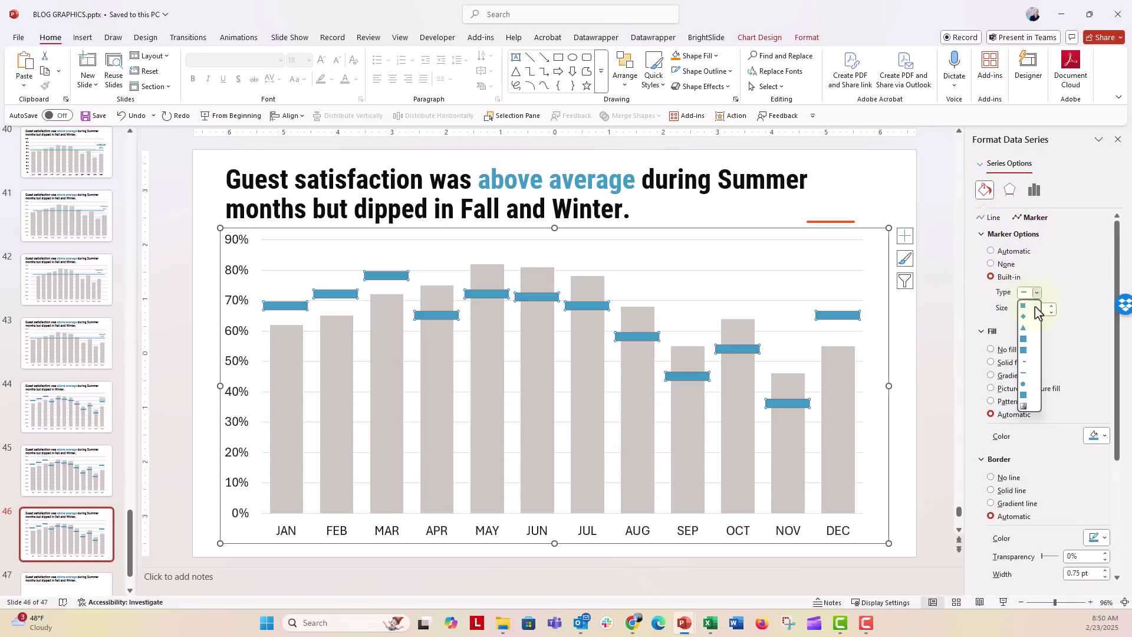
pyautogui.click(1024, 407)
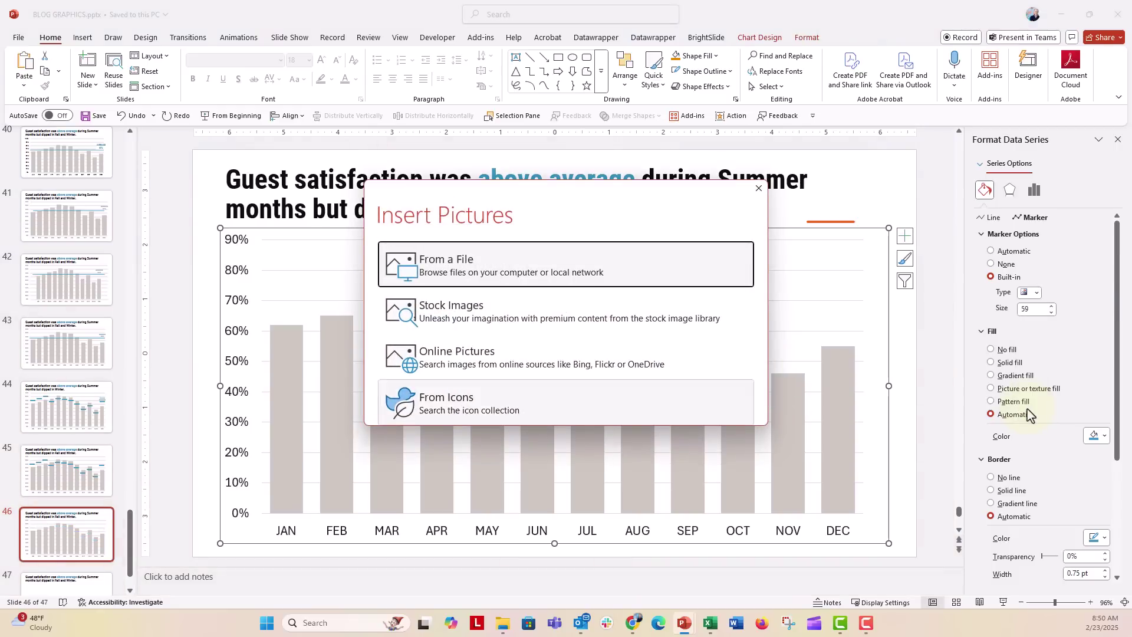
pyautogui.click(759, 190)
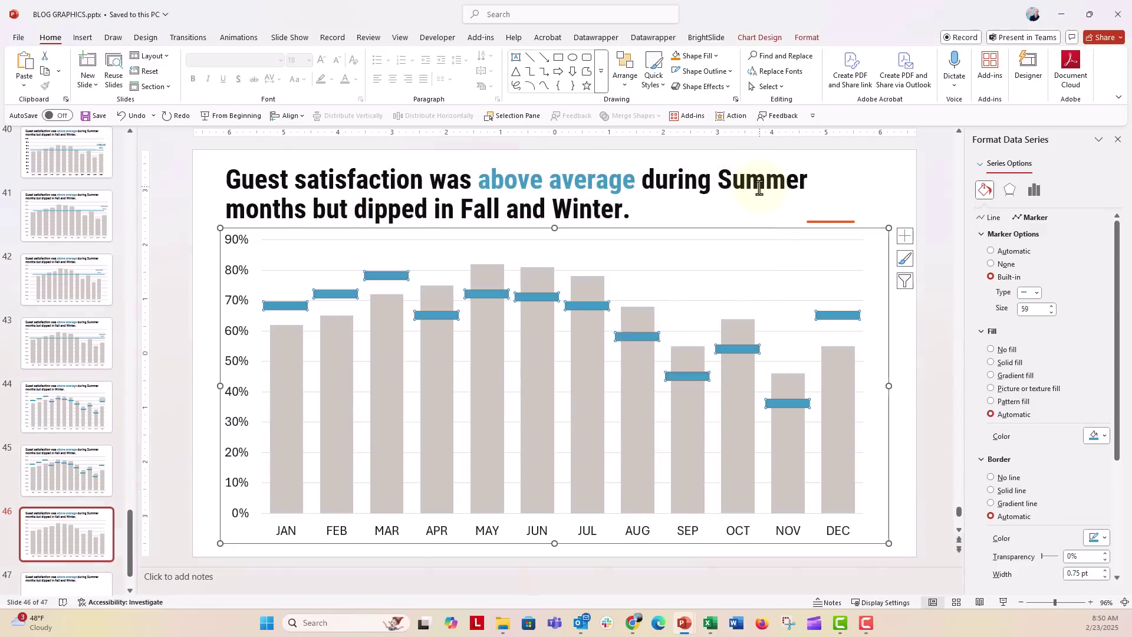
# Step: Paste the copied orange bar onto the AVERAGE series so its markers become orange dashes
pyautogui.click(823, 220)
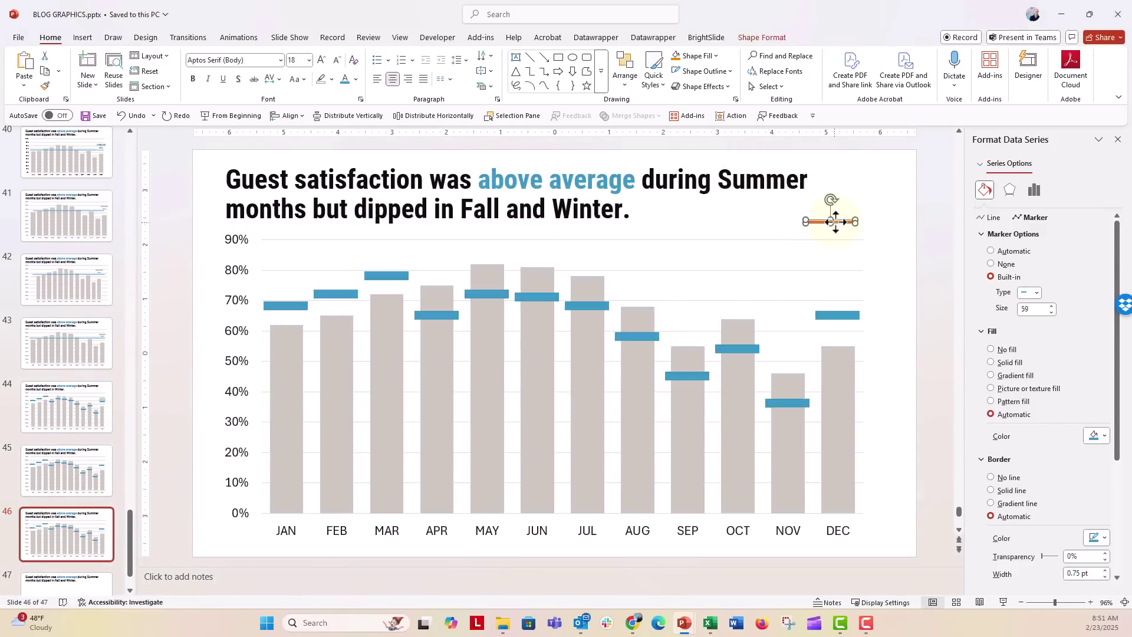
pyautogui.hotkey('ctrl', 'c')
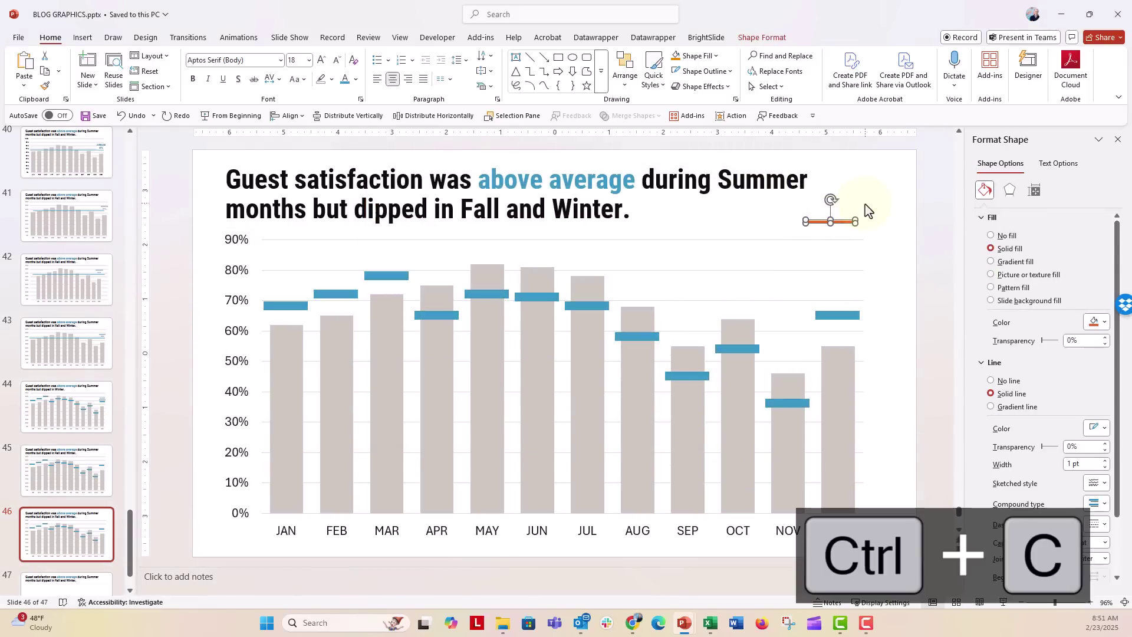
pyautogui.click(840, 316)
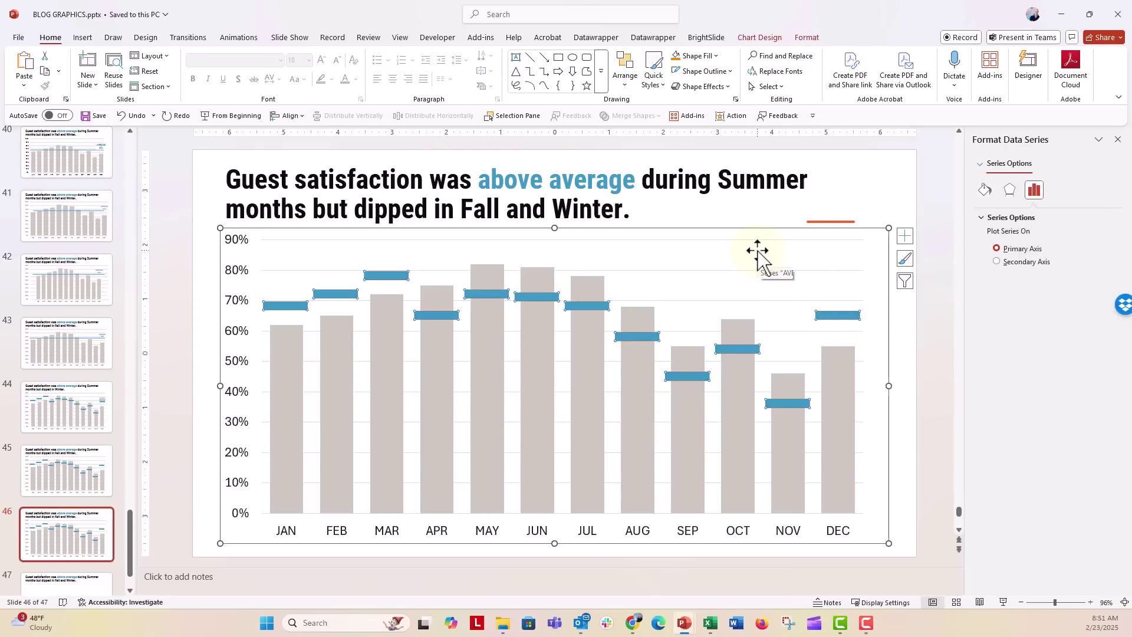
pyautogui.hotkey('ctrl', 'v')
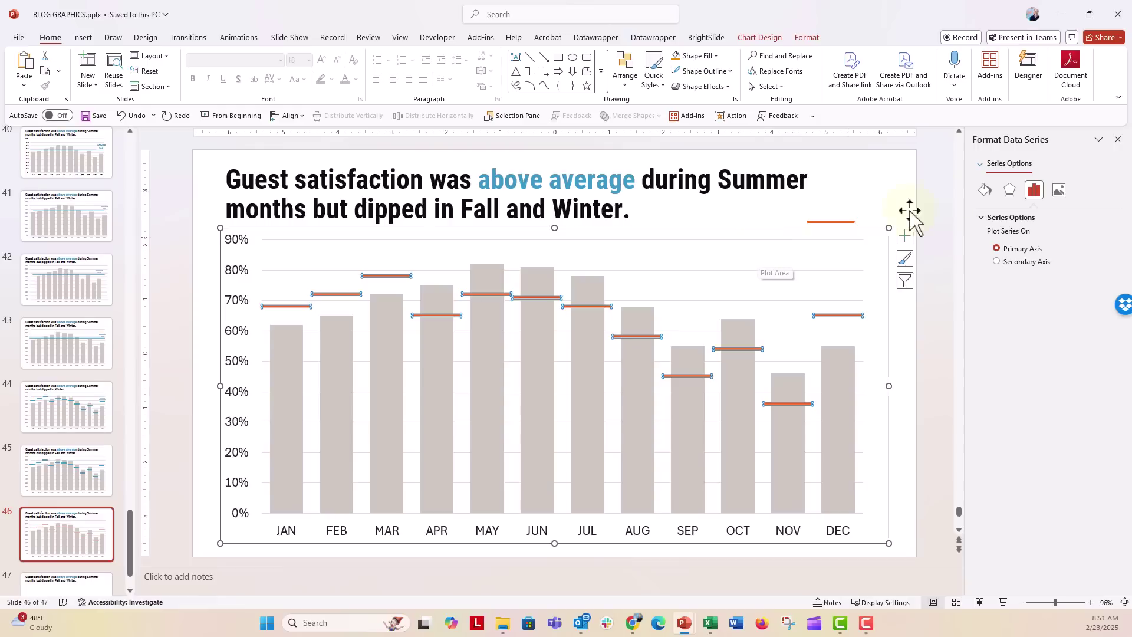
pyautogui.click(985, 190)
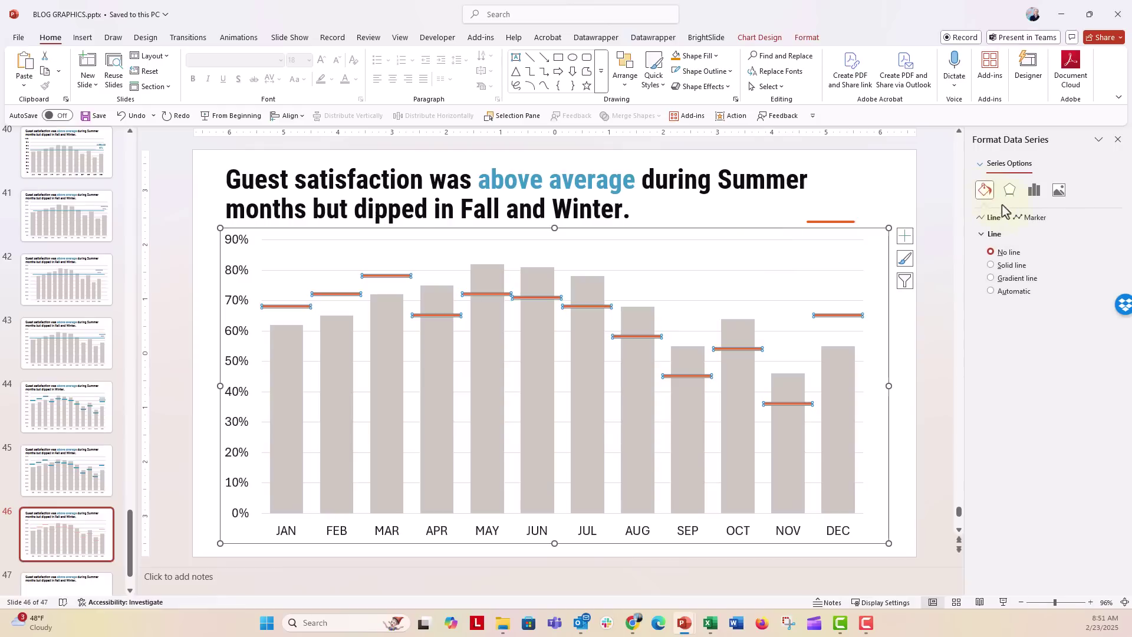
pyautogui.click(1029, 217)
pyautogui.click(1038, 295)
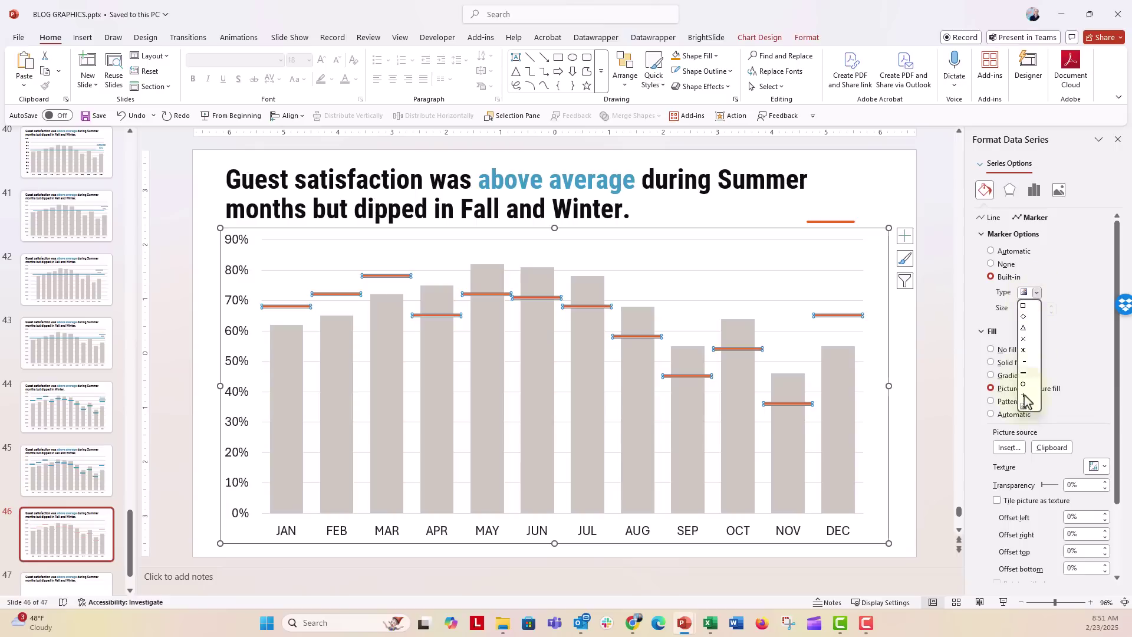
pyautogui.click(1024, 408)
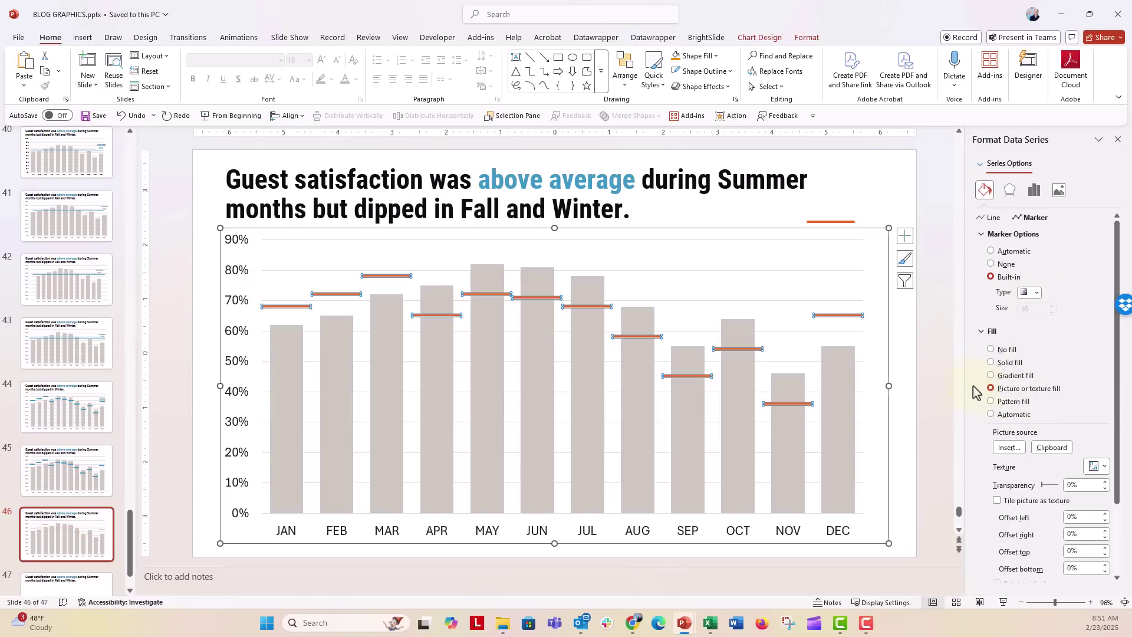
pyautogui.click(929, 377)
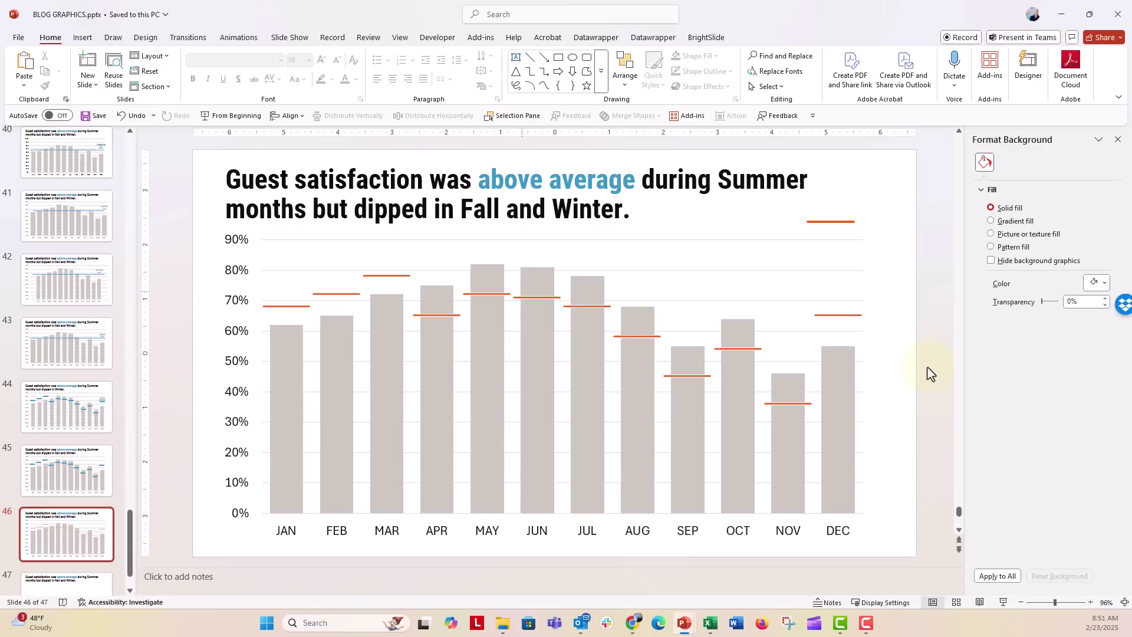
# Step: Shorten the orange bar to 0.7" wide and re-paste it as the AVERAGE markers
pyautogui.click(818, 222)
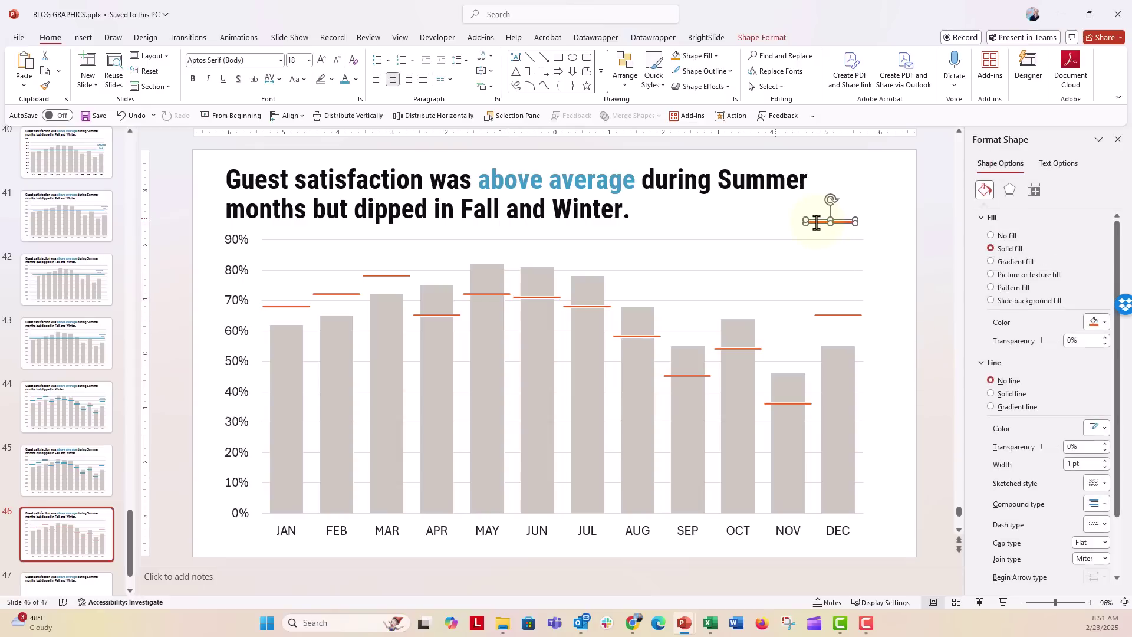
pyautogui.click(746, 38)
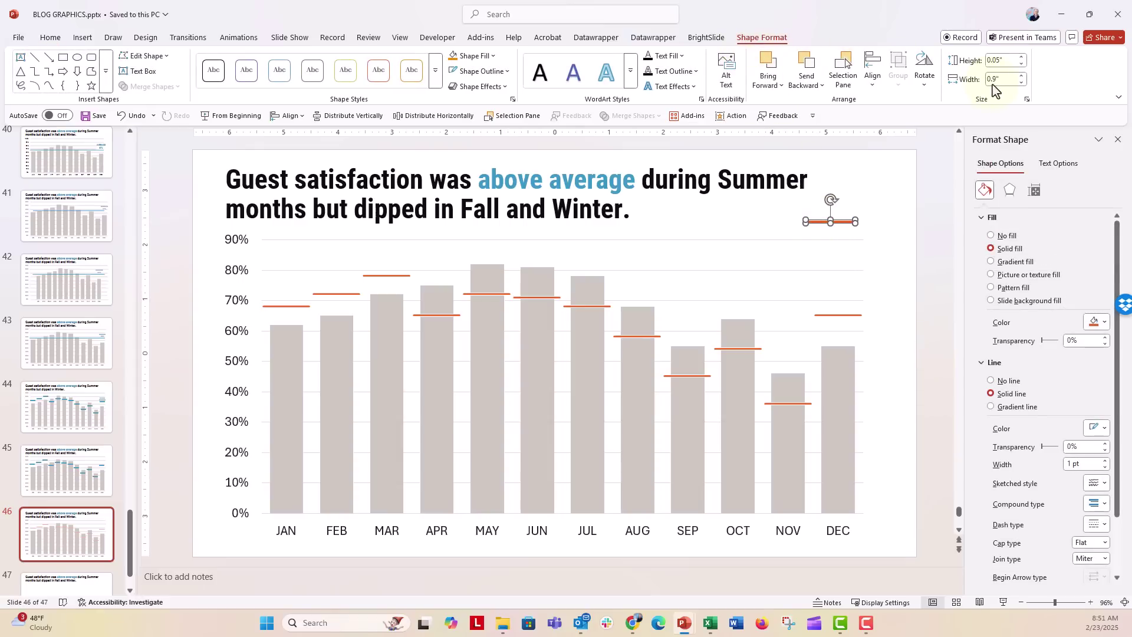
pyautogui.click(1021, 83)
pyautogui.click(1021, 83)
pyautogui.hotkey('ctrl', 'c')
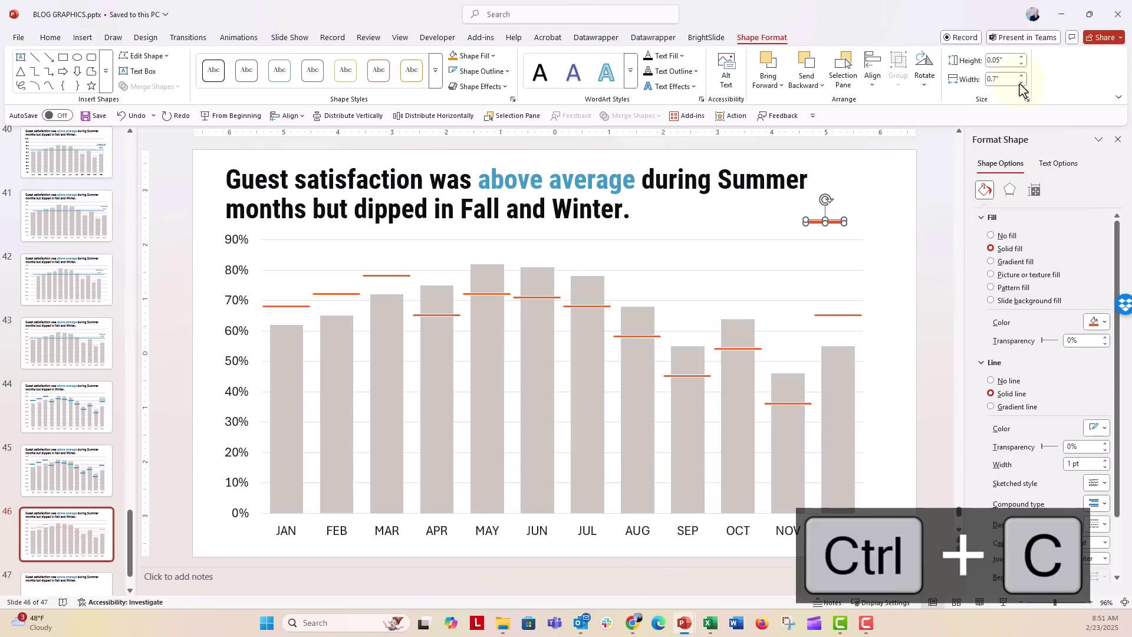
pyautogui.click(835, 314)
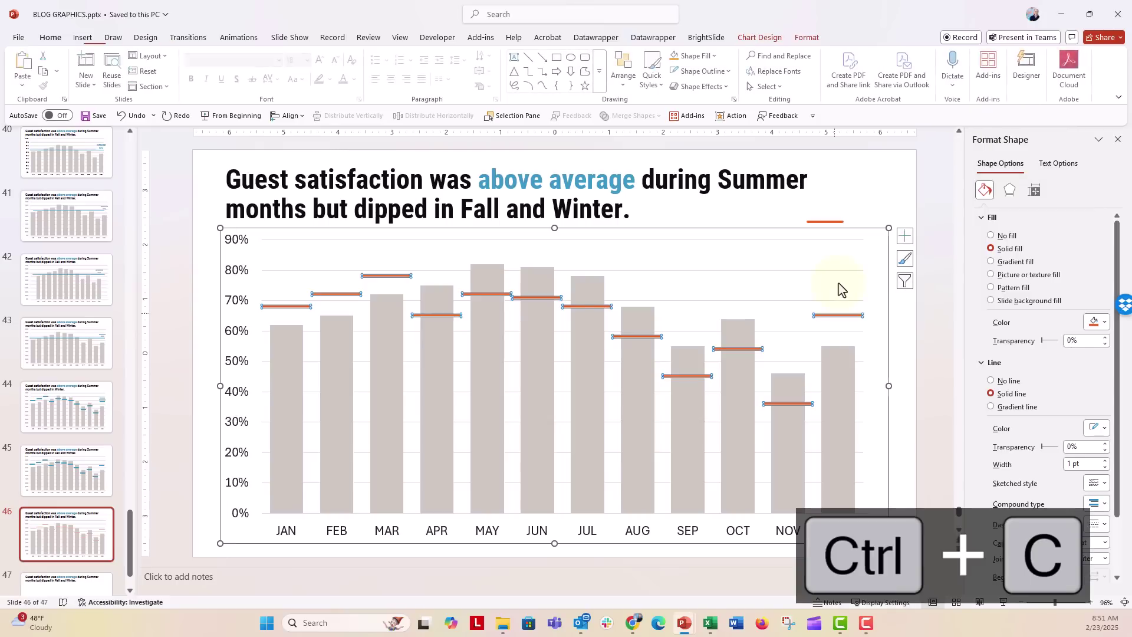
pyautogui.hotkey('ctrl', 'v')
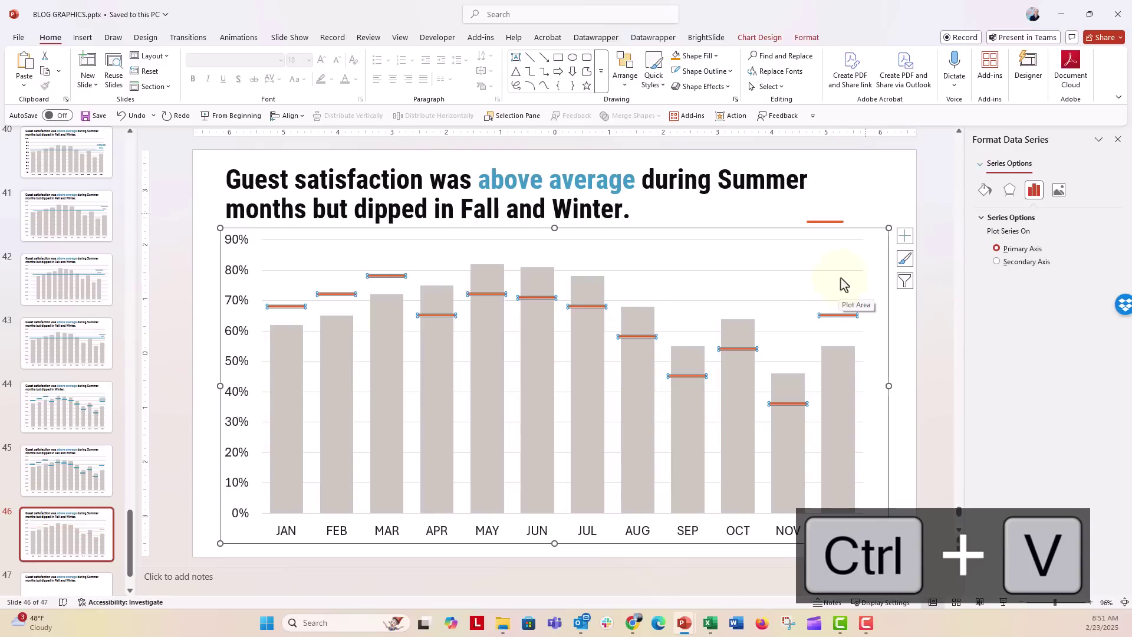
pyautogui.click(873, 201)
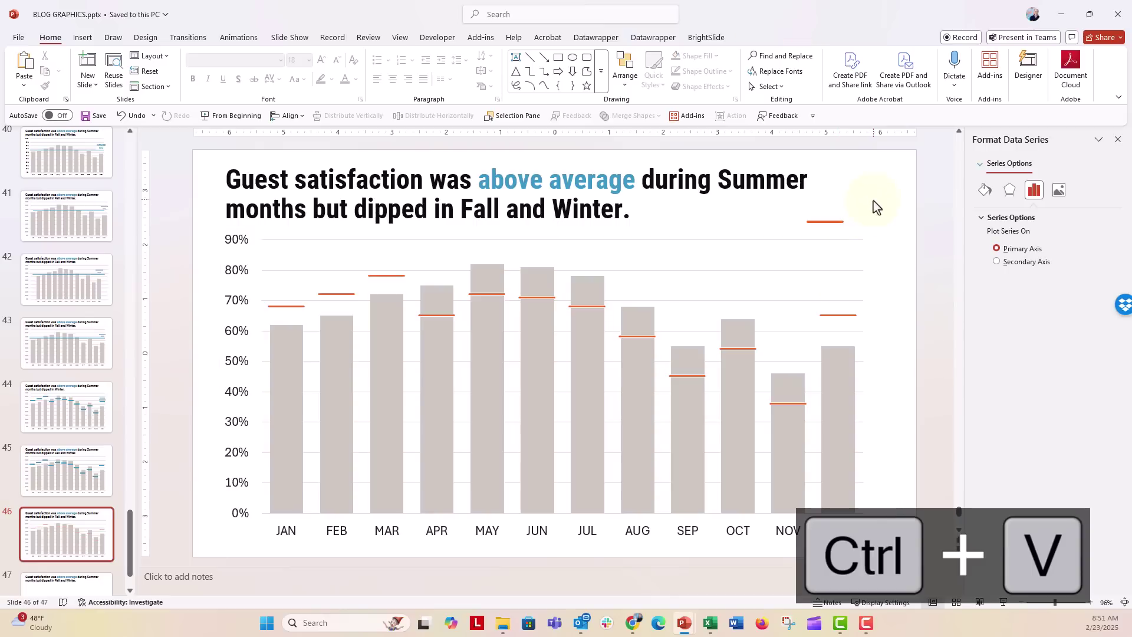
pyautogui.click(832, 316)
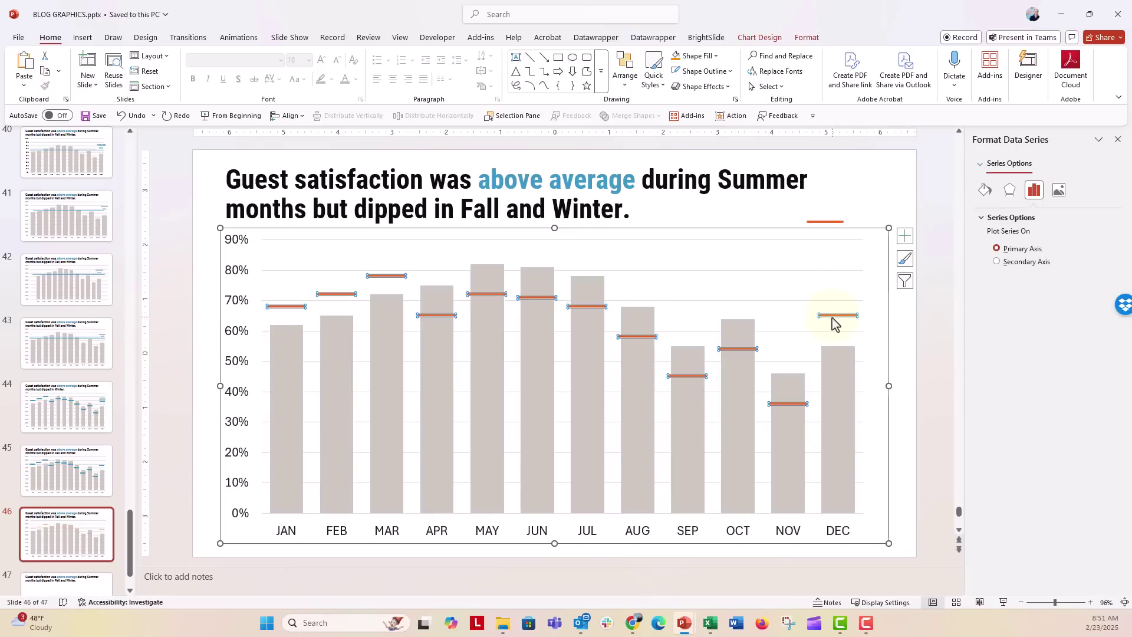
# Step: Add a data label to December's average point and narrow the plot area
pyautogui.click(833, 318)
pyautogui.rightClick(833, 319)
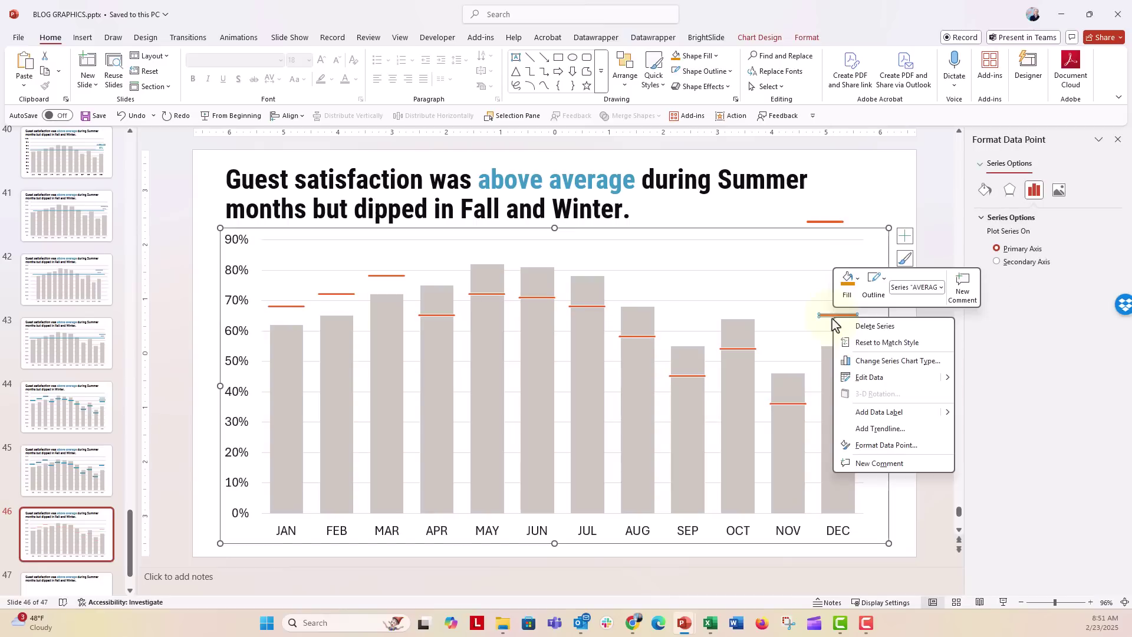
pyautogui.click(850, 418)
pyautogui.click(868, 317)
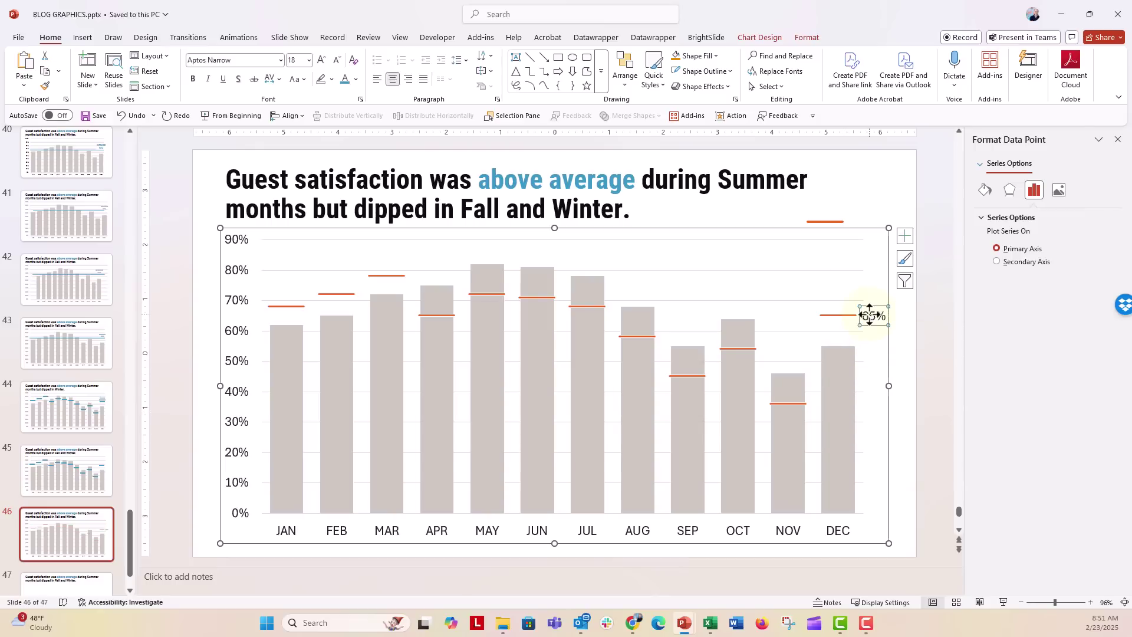
pyautogui.click(801, 328)
pyautogui.moveTo(863, 377); pyautogui.dragTo(840, 378)
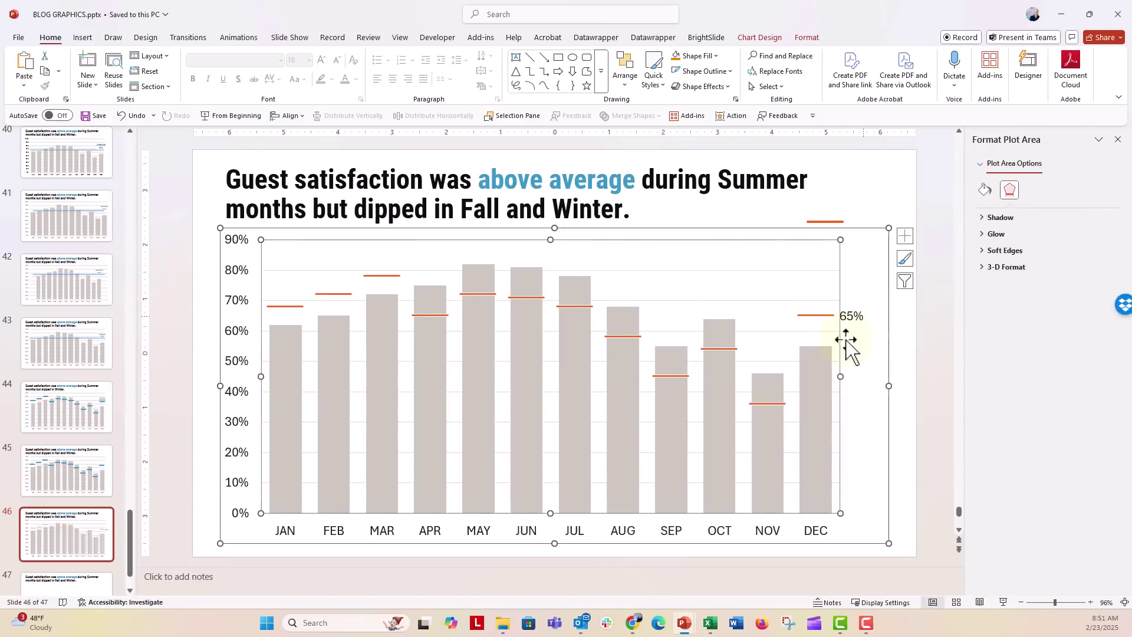
# Step: Make the December label show AVERAGE instead of 65% in orange, and narrow the plot area further
pyautogui.click(852, 315)
pyautogui.click(849, 317)
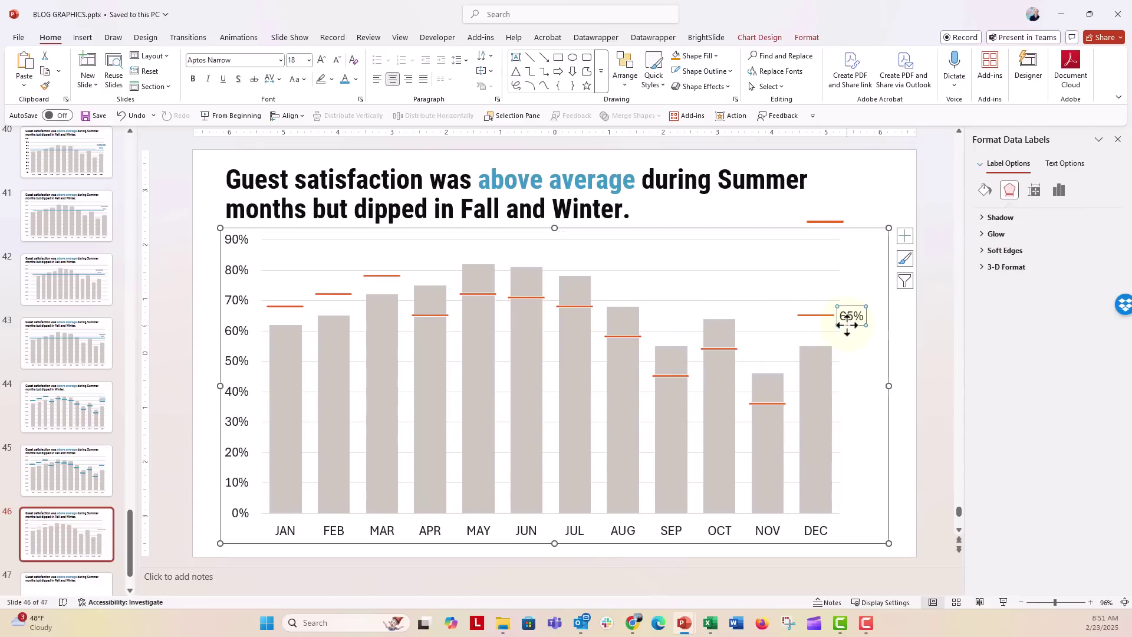
pyautogui.click(1060, 191)
pyautogui.click(1007, 218)
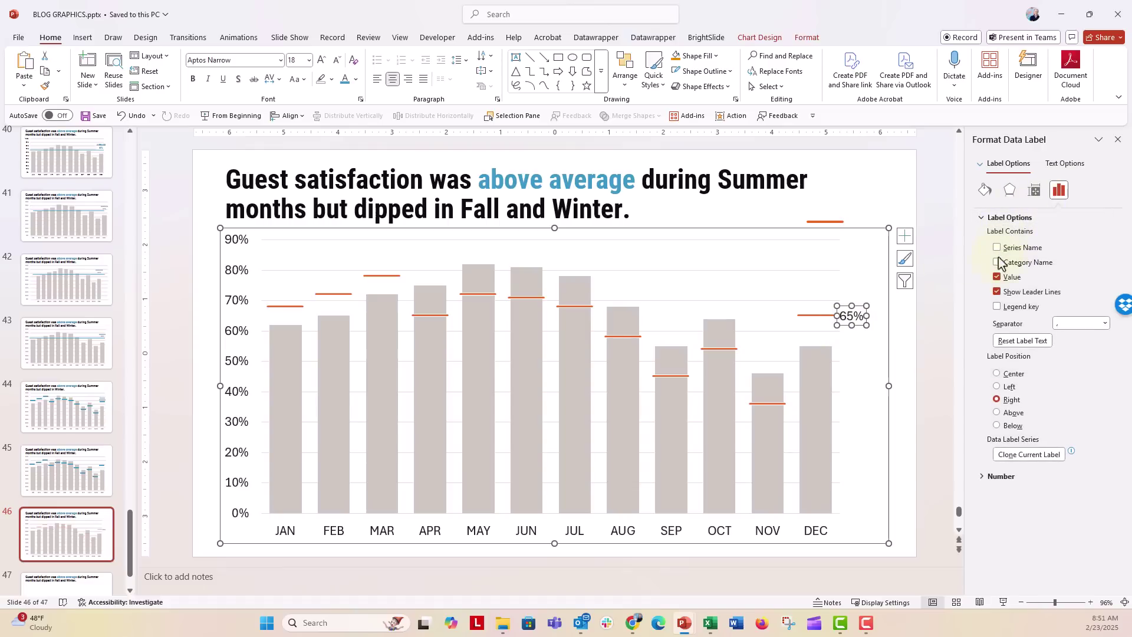
pyautogui.click(997, 277)
pyautogui.click(997, 247)
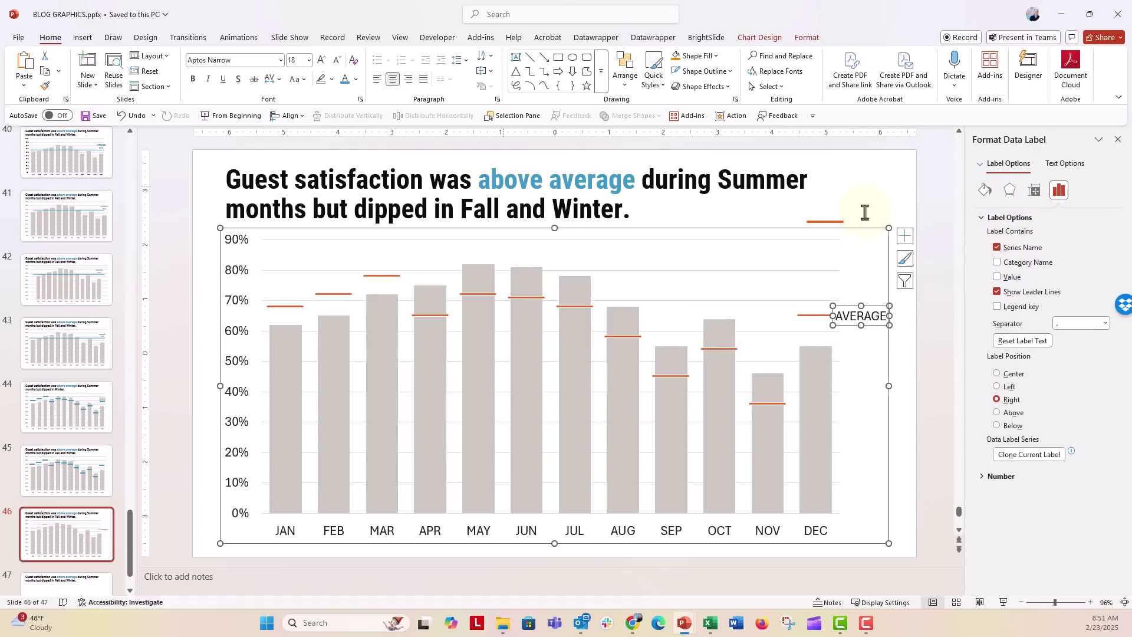
pyautogui.click(356, 79)
pyautogui.click(477, 136)
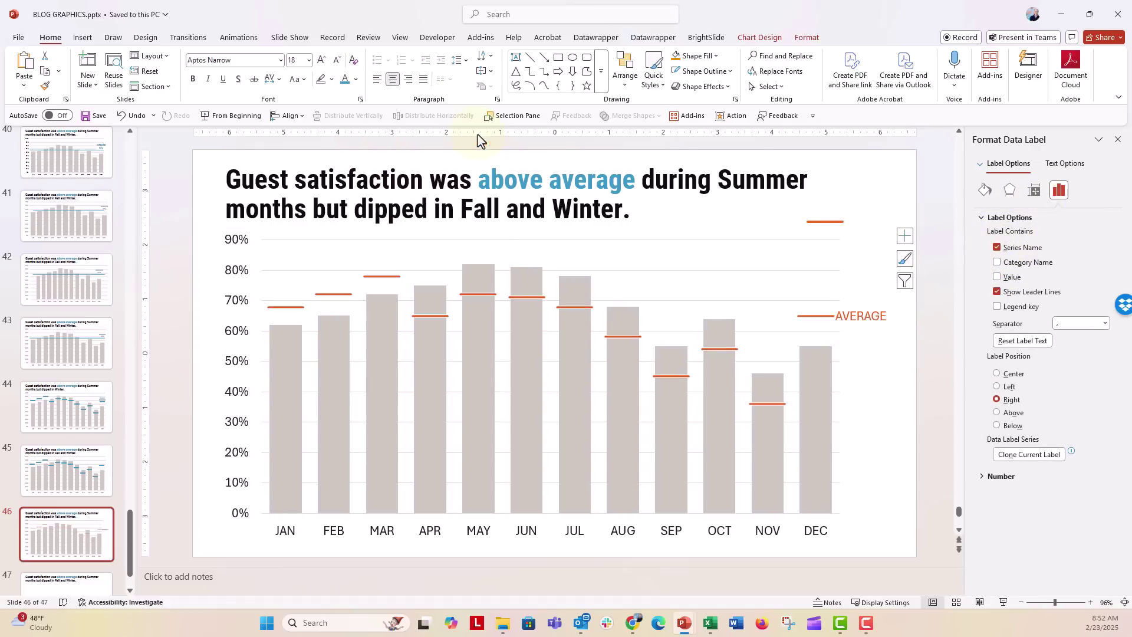
pyautogui.click(745, 287)
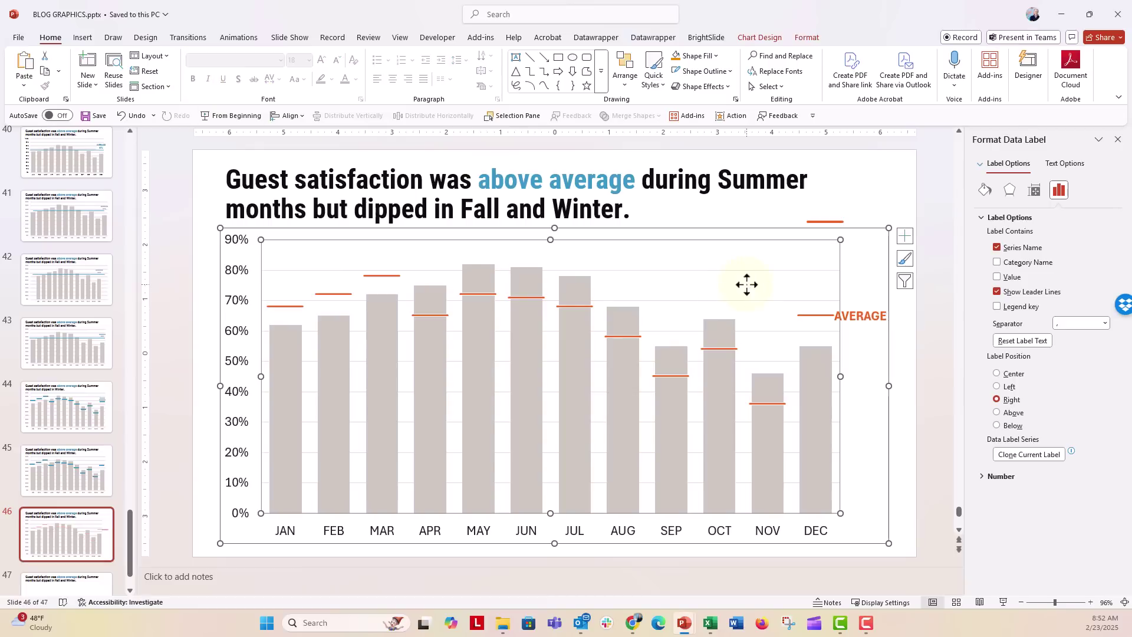
pyautogui.moveTo(841, 376); pyautogui.dragTo(830, 376)
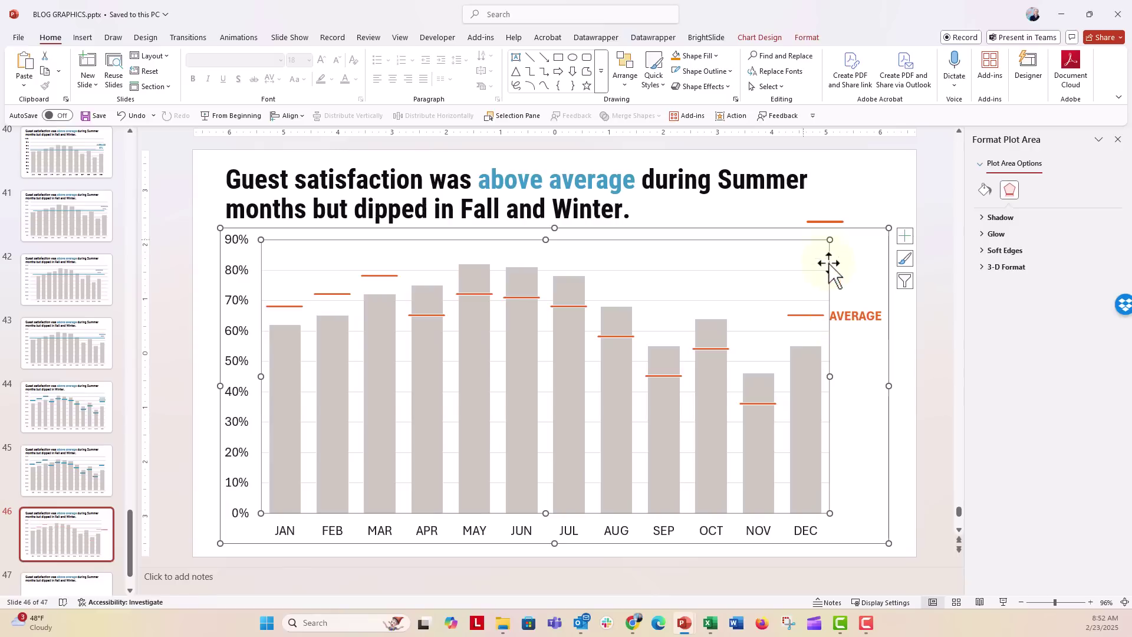
pyautogui.click(824, 221)
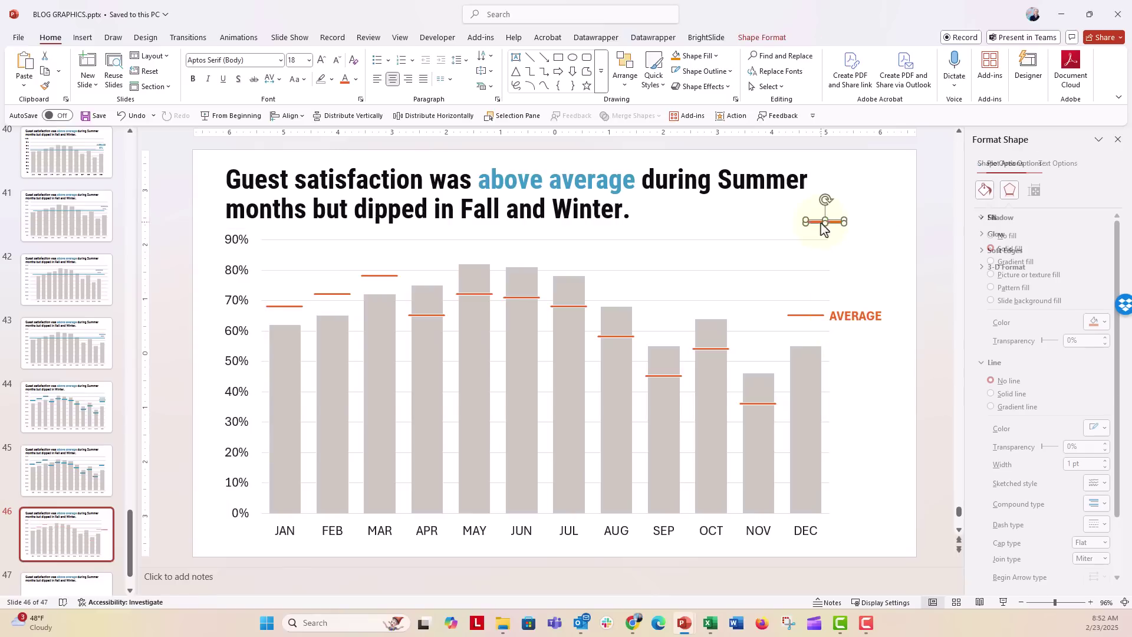
# Step: Raise the orange bar's height to 0.2" and paste it as the AVERAGE markers
pyautogui.click(759, 35)
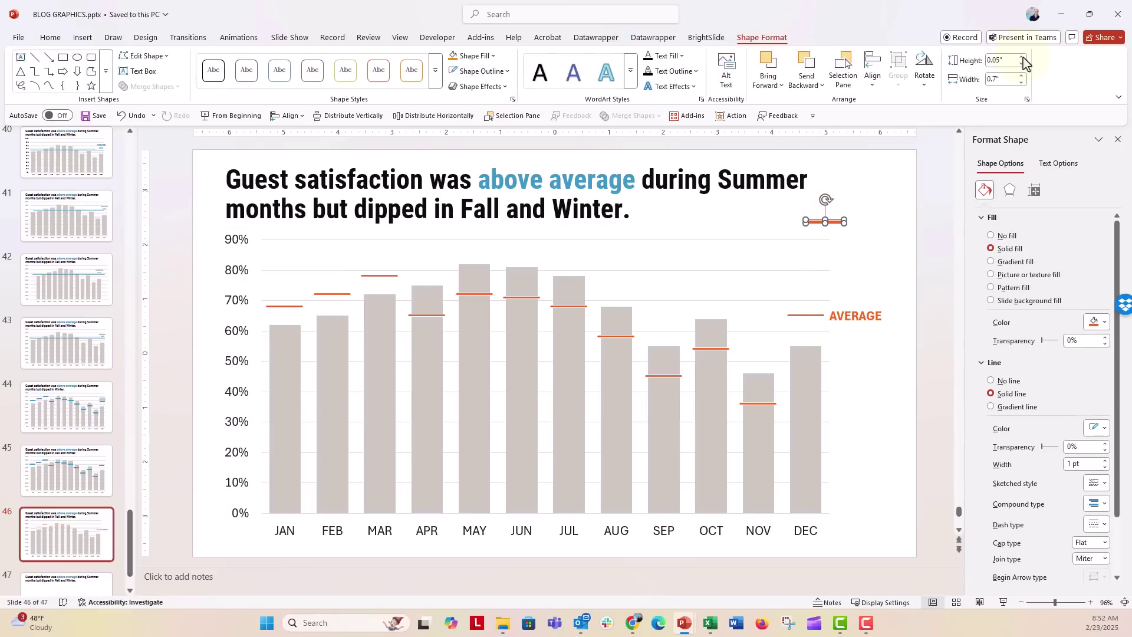
pyautogui.click(1024, 58)
pyautogui.click(1023, 59)
pyautogui.hotkey('ctrl', 'c')
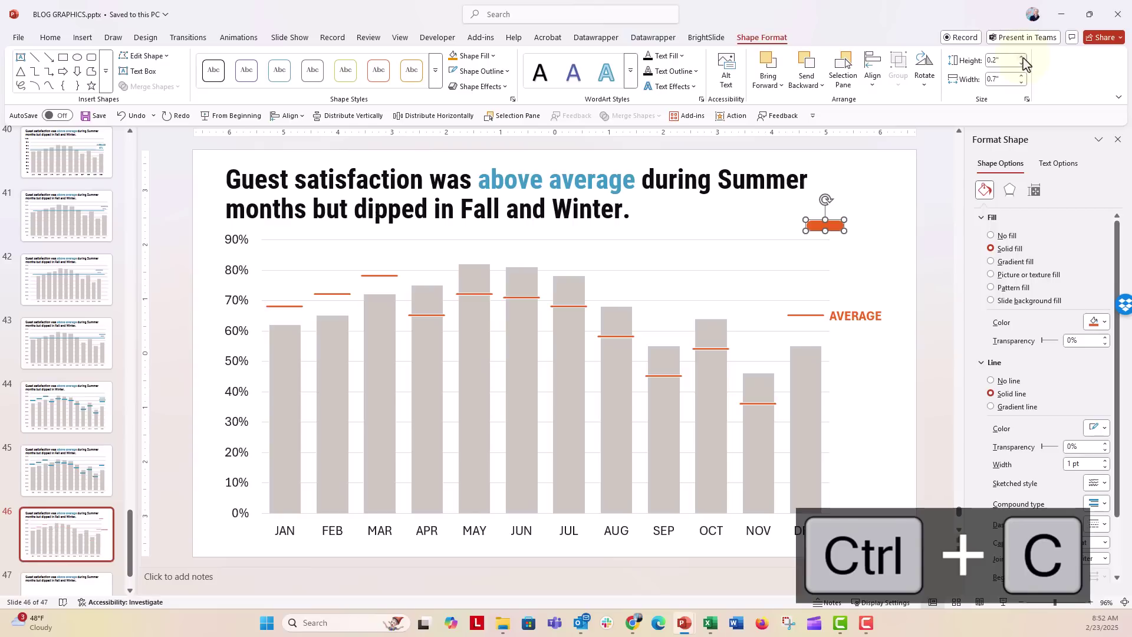
pyautogui.click(806, 317)
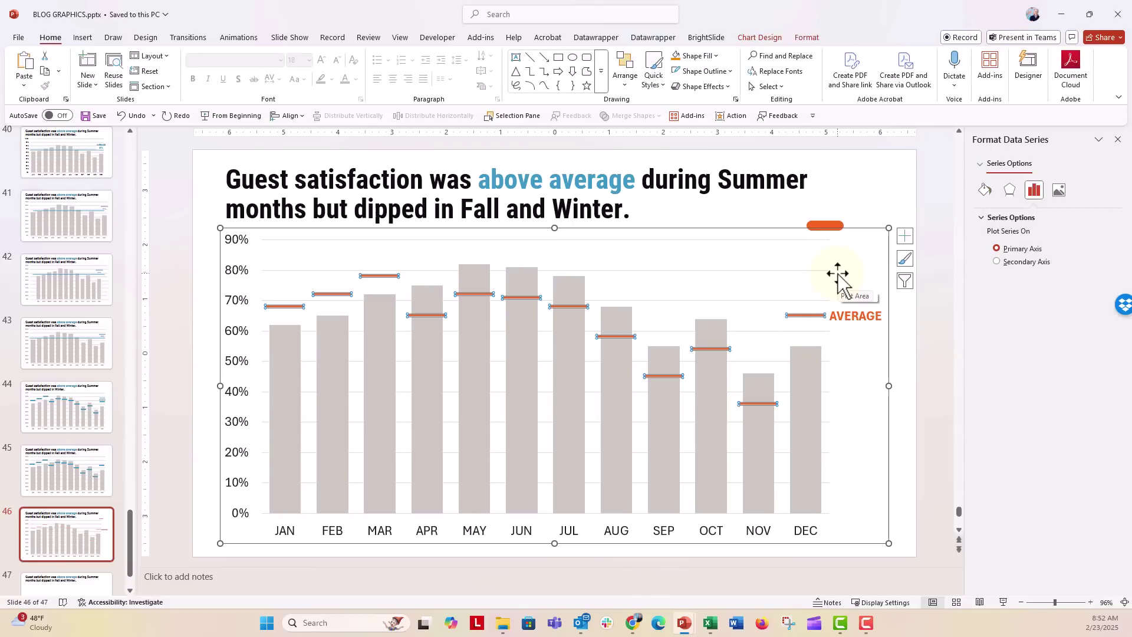
pyautogui.hotkey('ctrl', 'v')
pyautogui.click(897, 198)
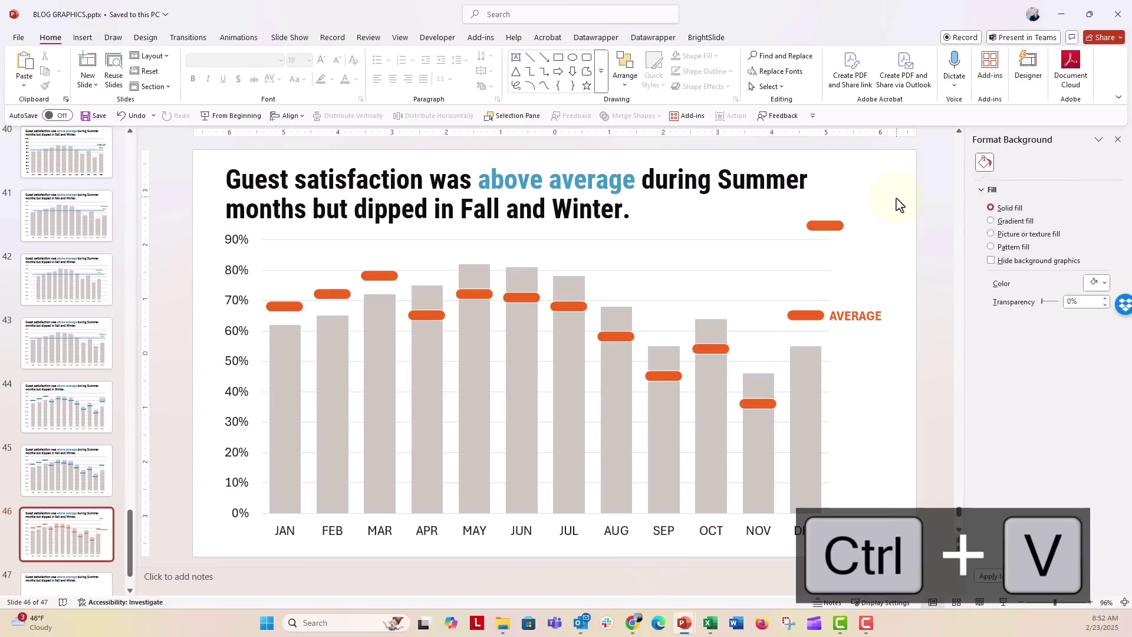
# Step: Give the orange bar a solid orange fill, no outline and a 0.15" height
pyautogui.click(825, 226)
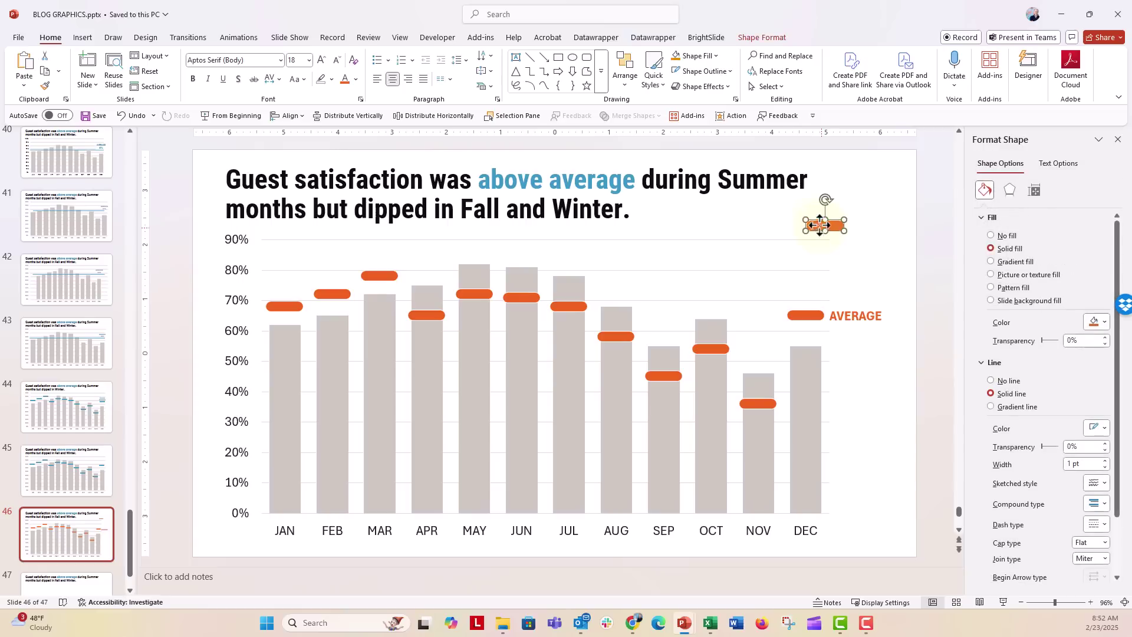
pyautogui.click(696, 56)
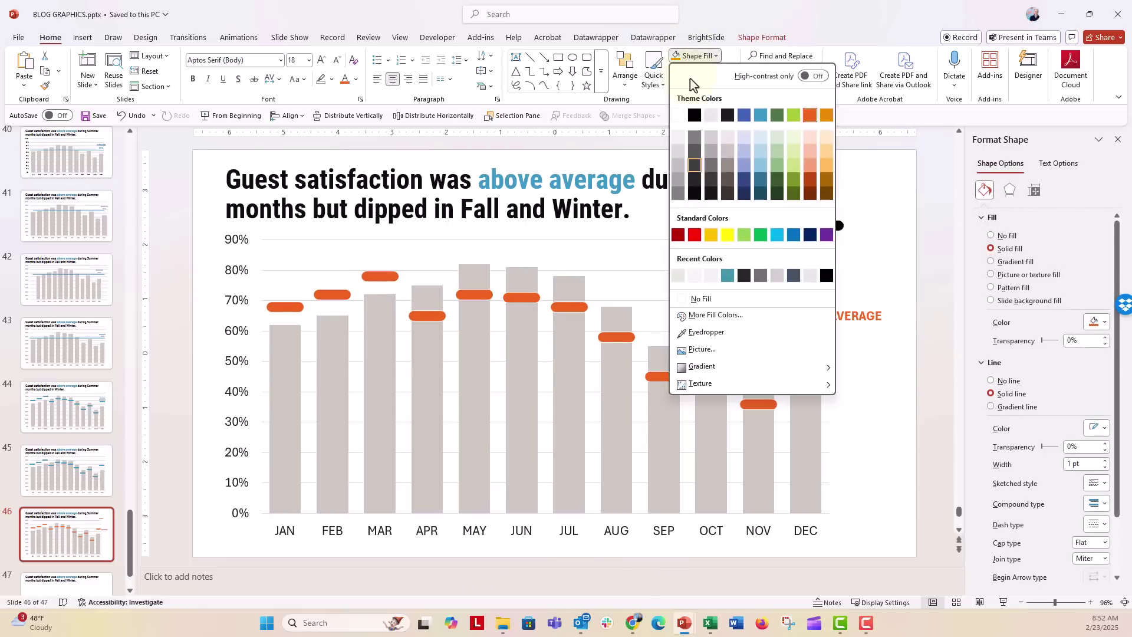
pyautogui.click(699, 299)
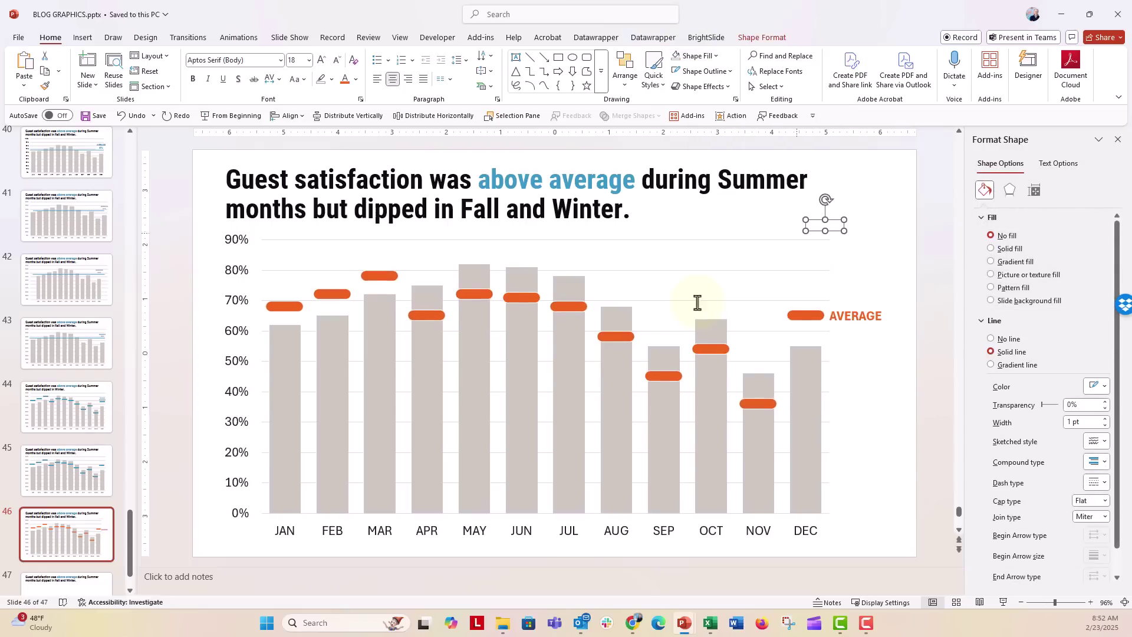
pyautogui.click(762, 37)
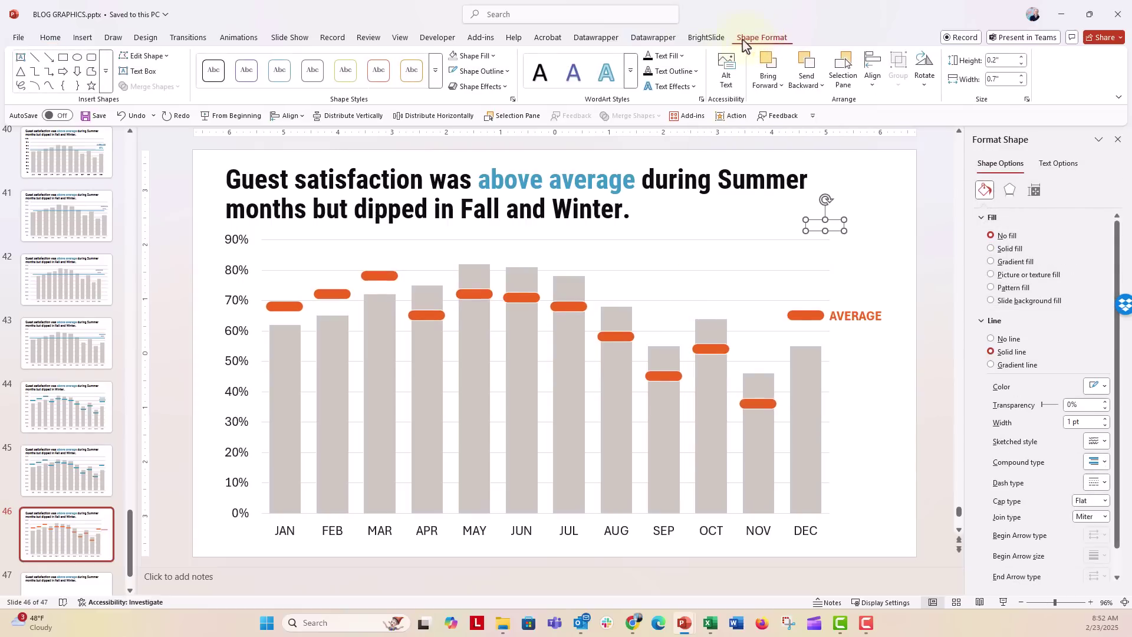
pyautogui.click(484, 56)
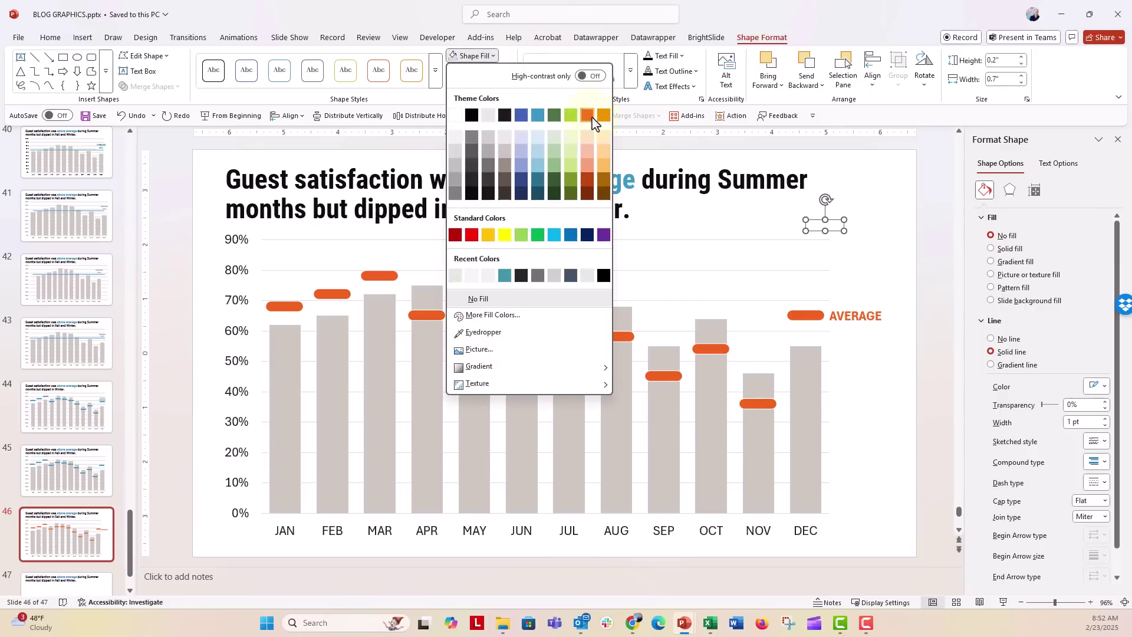
pyautogui.click(592, 118)
pyautogui.click(489, 72)
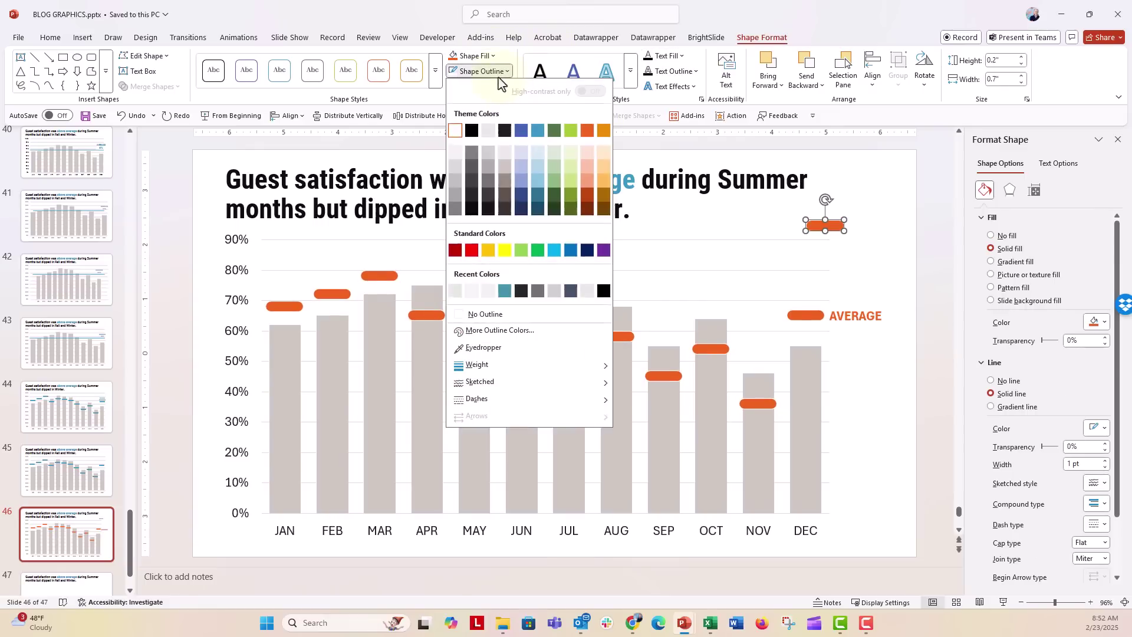
pyautogui.click(465, 316)
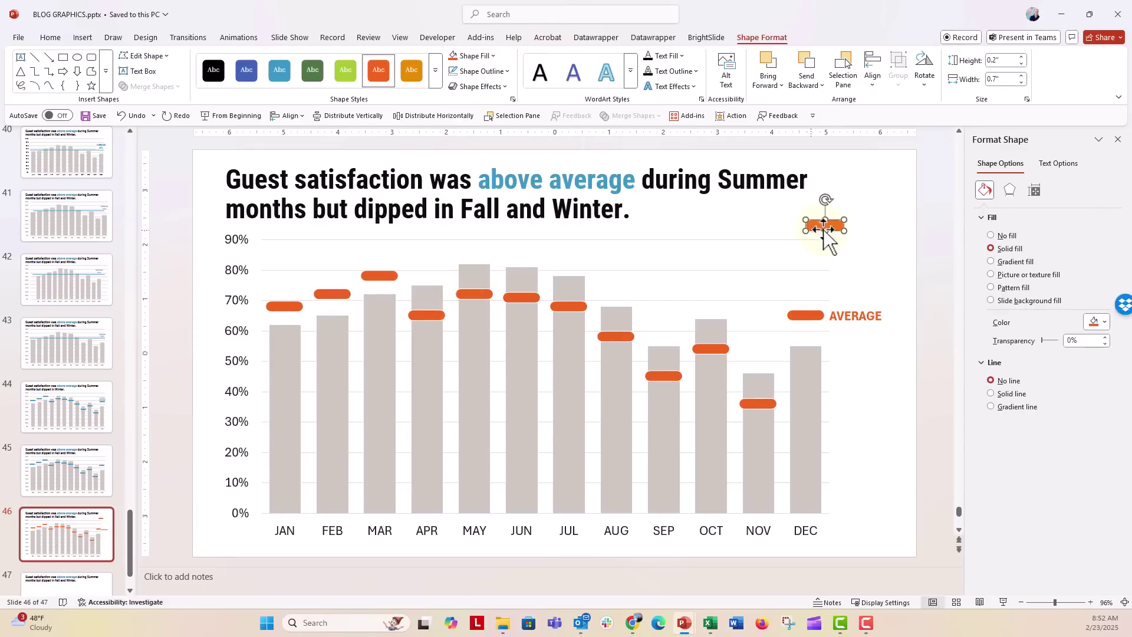
pyautogui.moveTo(825, 224); pyautogui.dragTo(826, 226)
# Step: Paste the restyled bar onto the AVERAGE series as its markers
pyautogui.hotkey('ctrl', 'c')
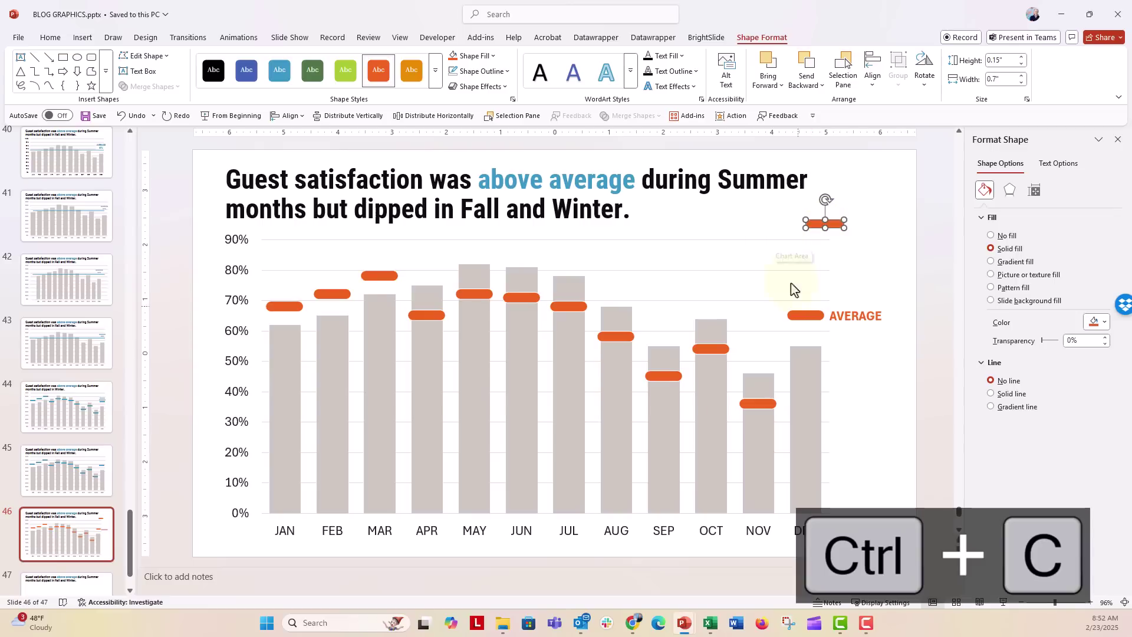
pyautogui.click(805, 317)
pyautogui.hotkey('ctrl', 'v')
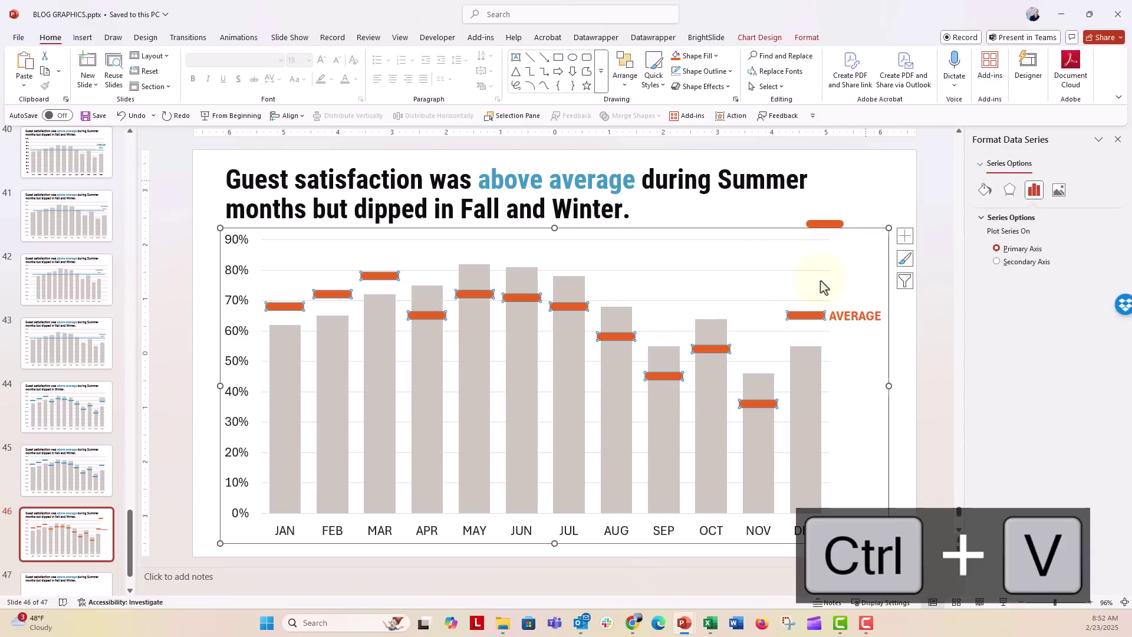
pyautogui.click(867, 187)
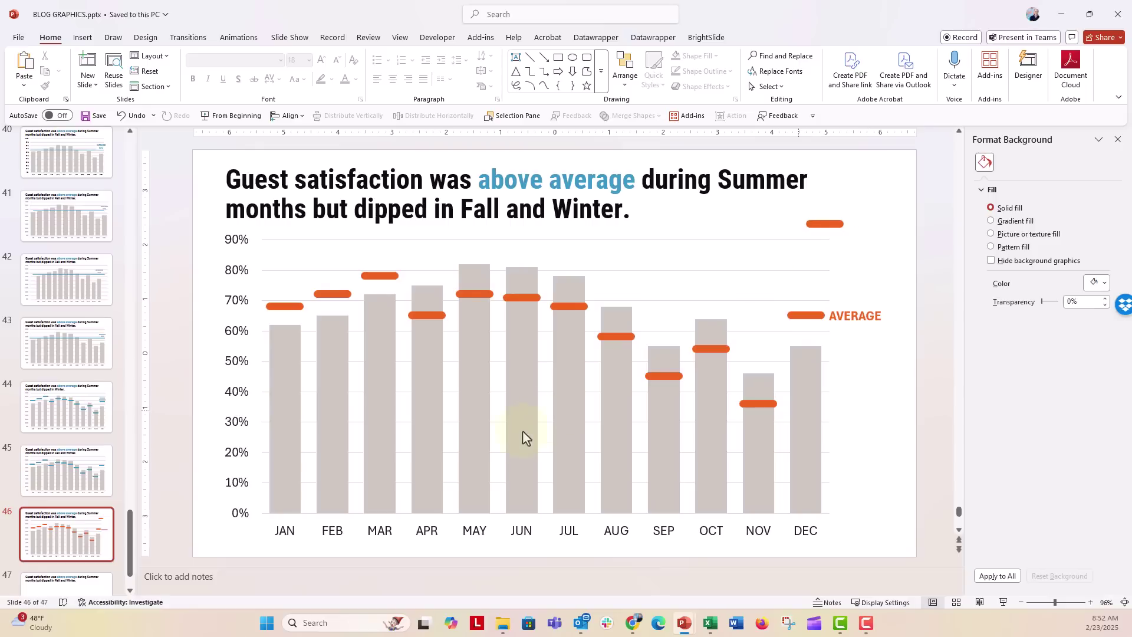
pyautogui.moveTo(512, 446)
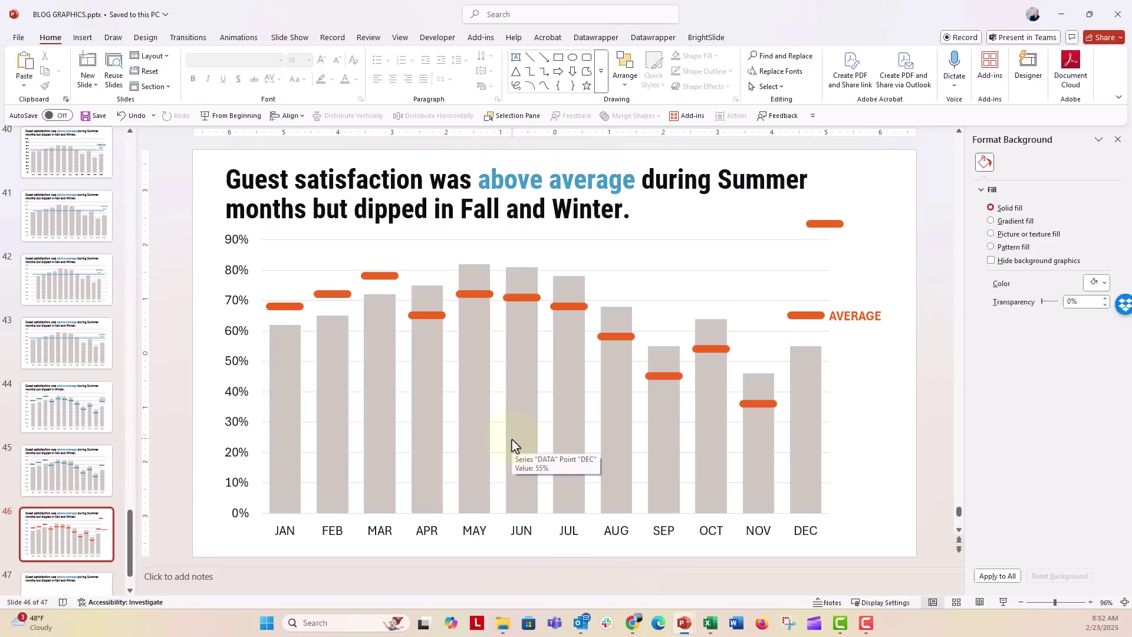